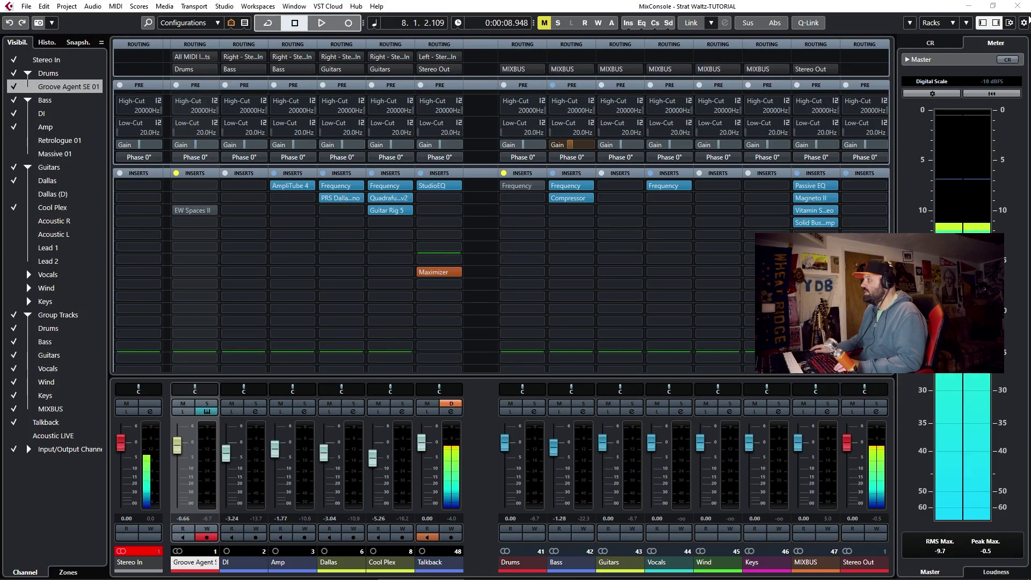
Step: Close the MixConsole and the Groove Agent SE 01 Channel Settings window
left_click(1019, 6)
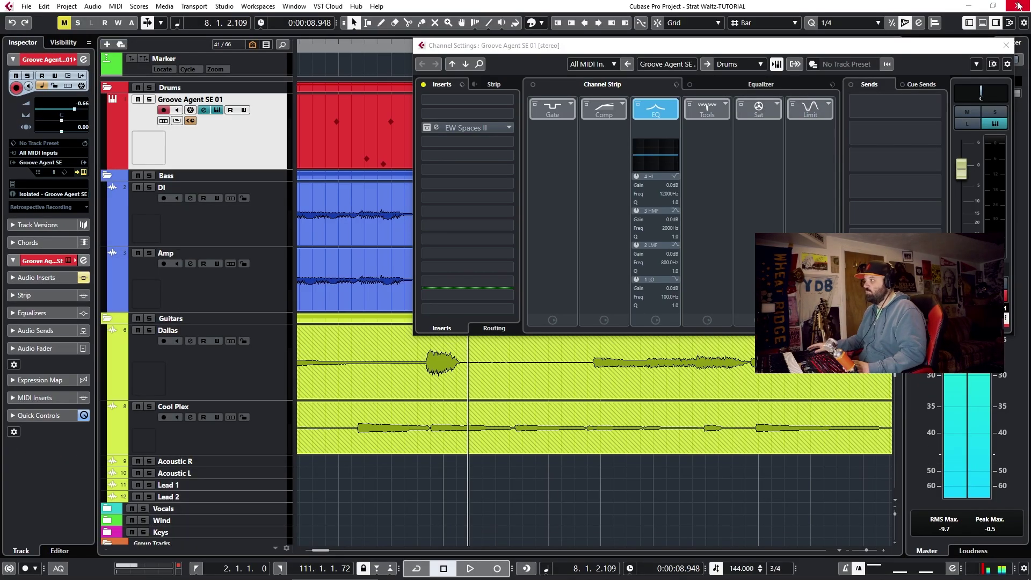
left_click(1014, 45)
scroll(514, 216, "down", 5)
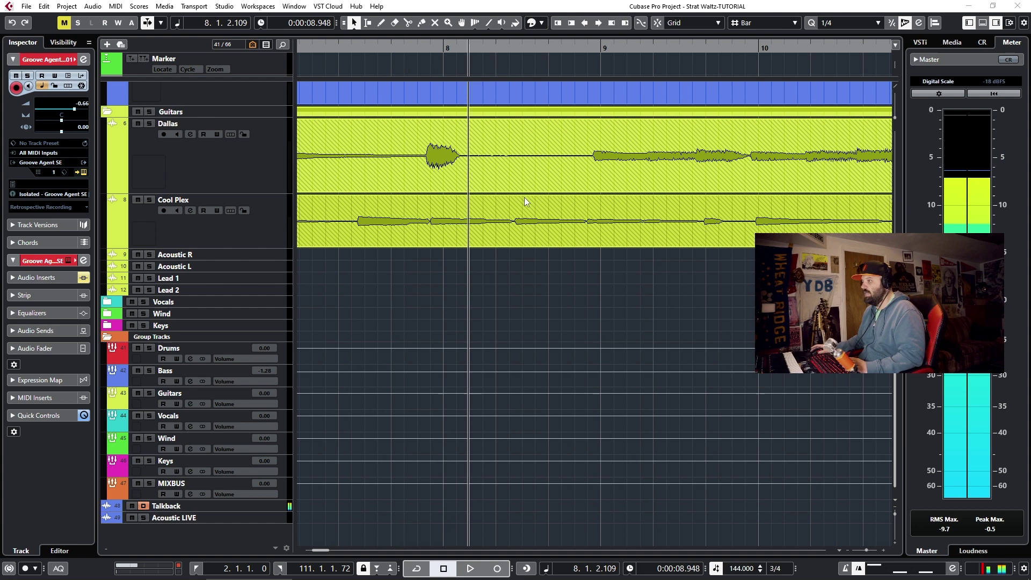
scroll(524, 197, "up", 5)
Step: Open and close the Groove Agent SE window, then return playback to the project start
key("Return")
scroll(366, 478, "down", 3)
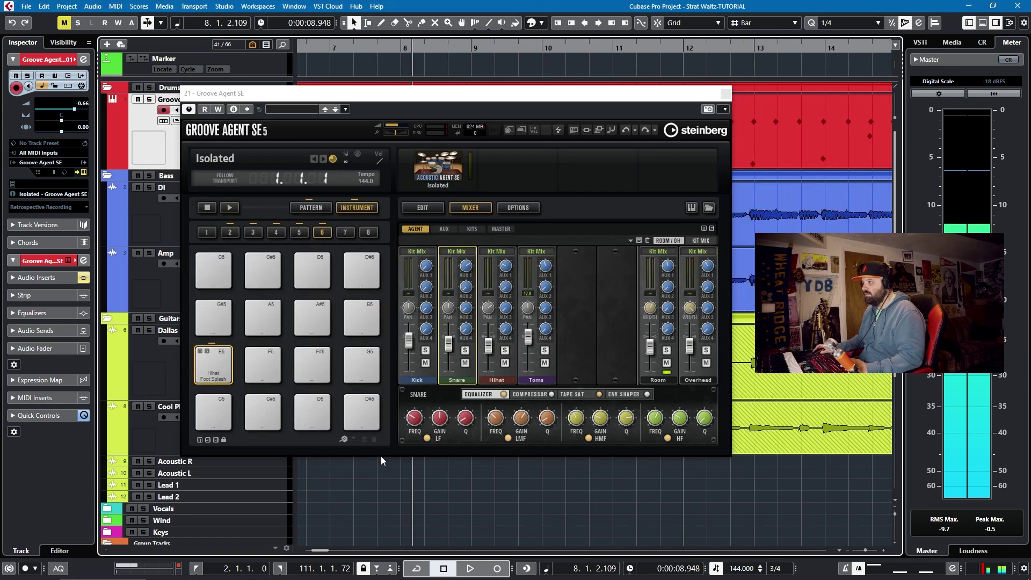
left_click(727, 92)
scroll(521, 247, "down", 6)
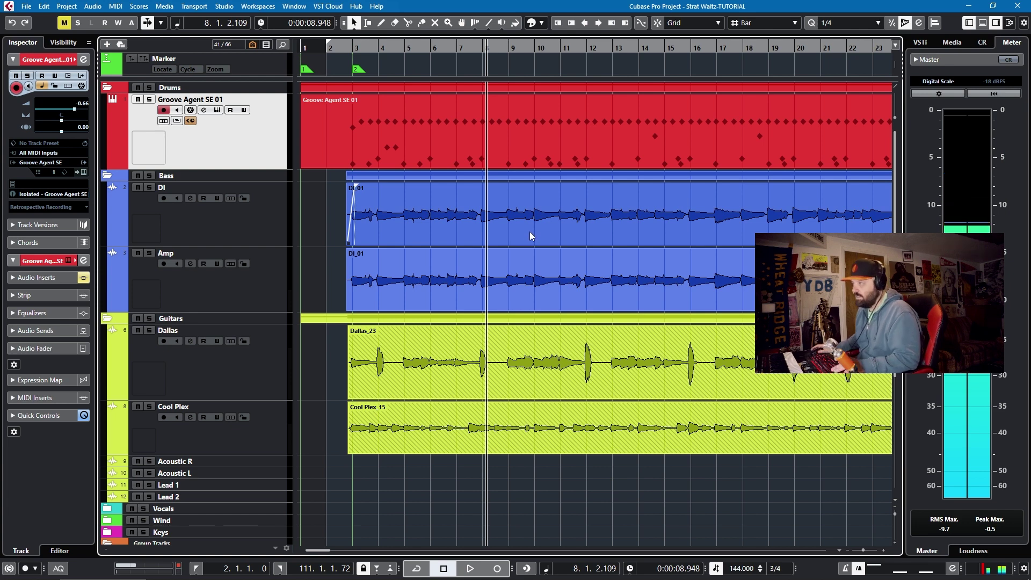
key("space")
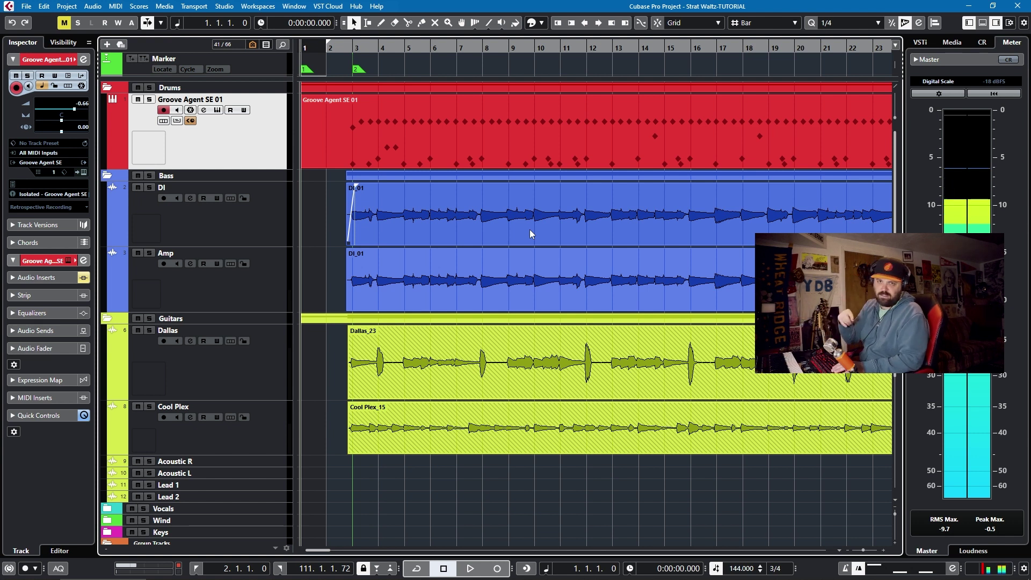
Step: Play the song from the start to hear the drums and stop around bar 10
key("space")
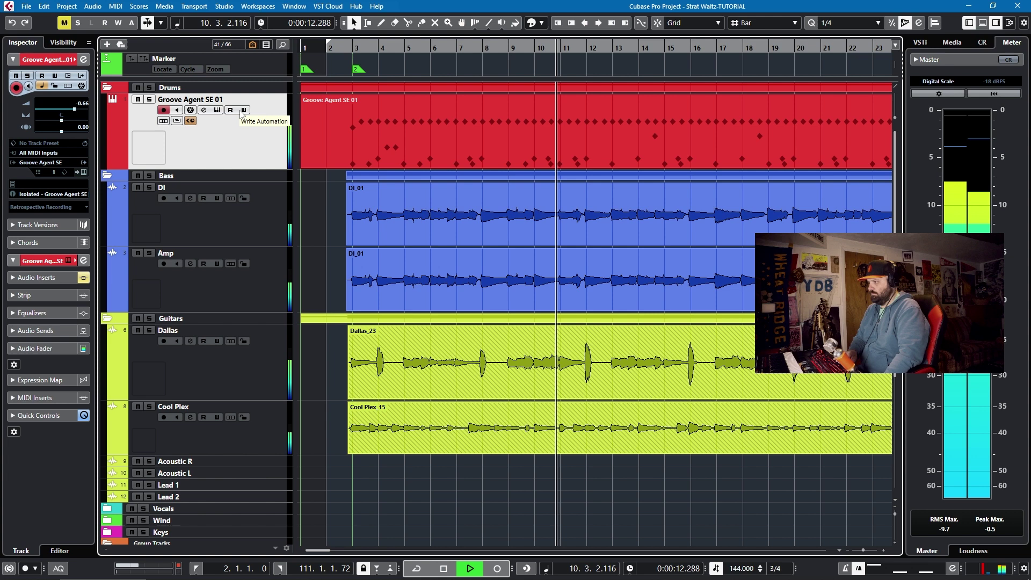
key("space")
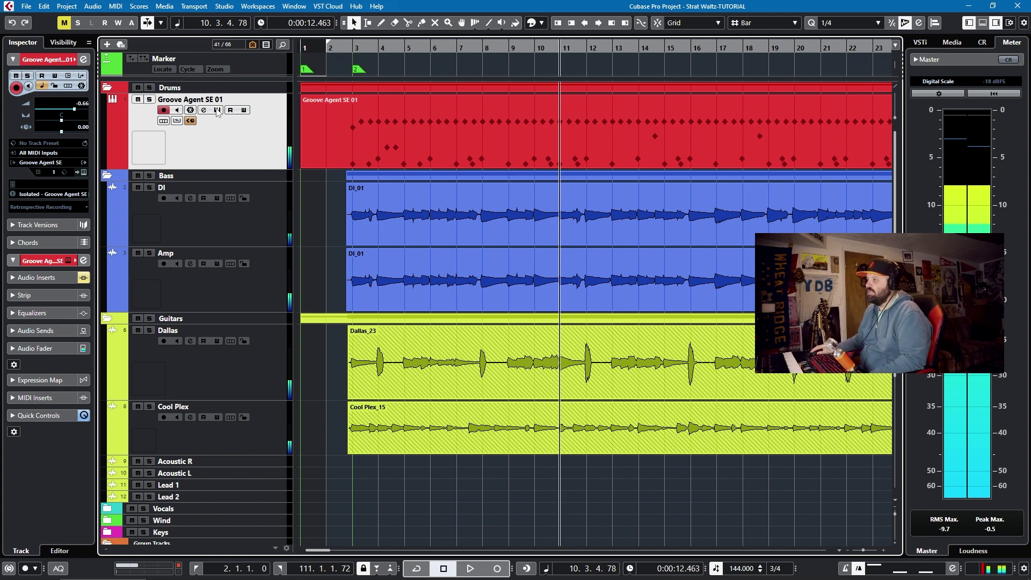
Step: Load the Isolated kit from The Kit SE library into Groove Agent SE's kit slot
left_click(217, 111)
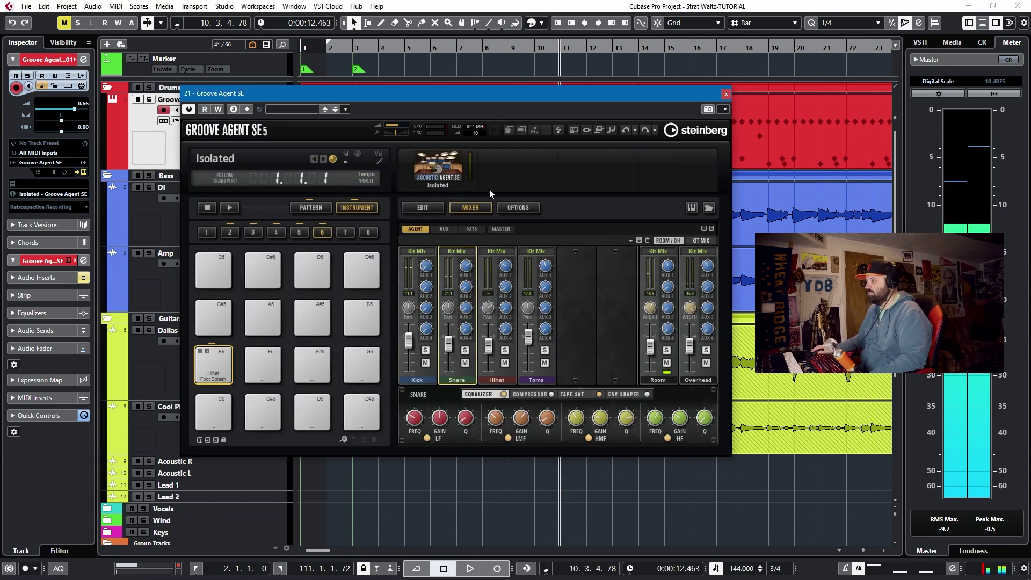
left_click(468, 186)
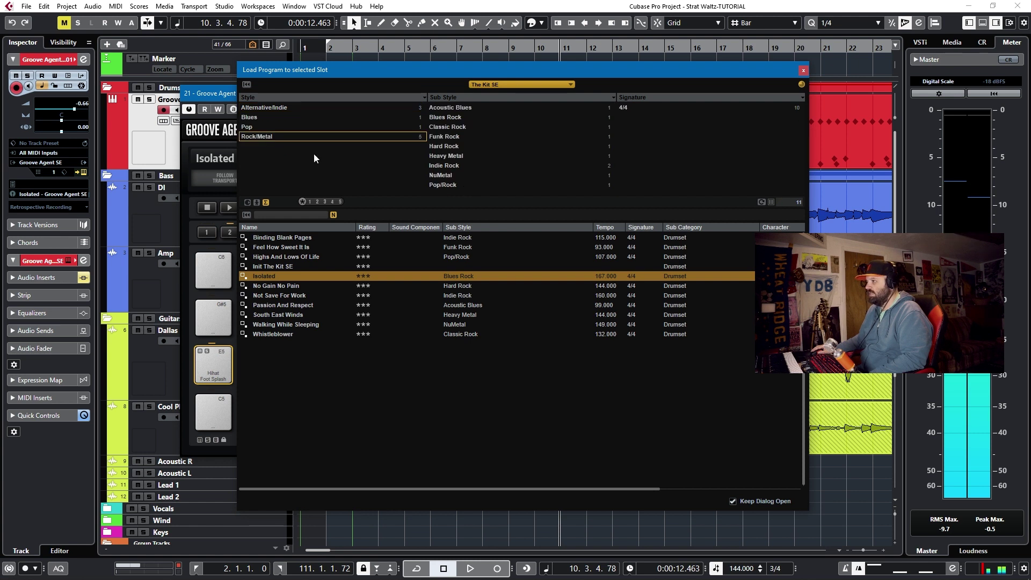
left_click(570, 86)
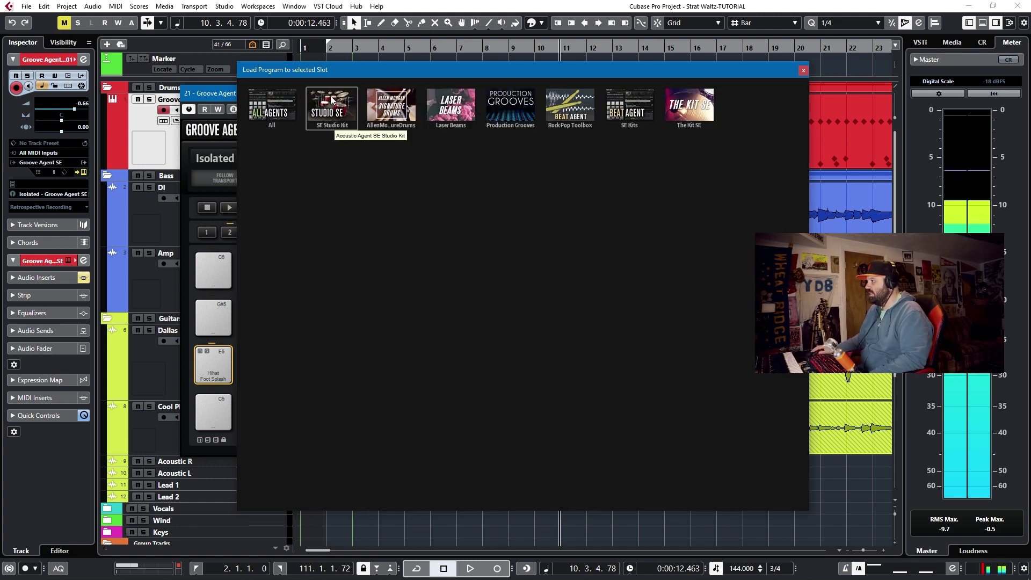
left_click(806, 72)
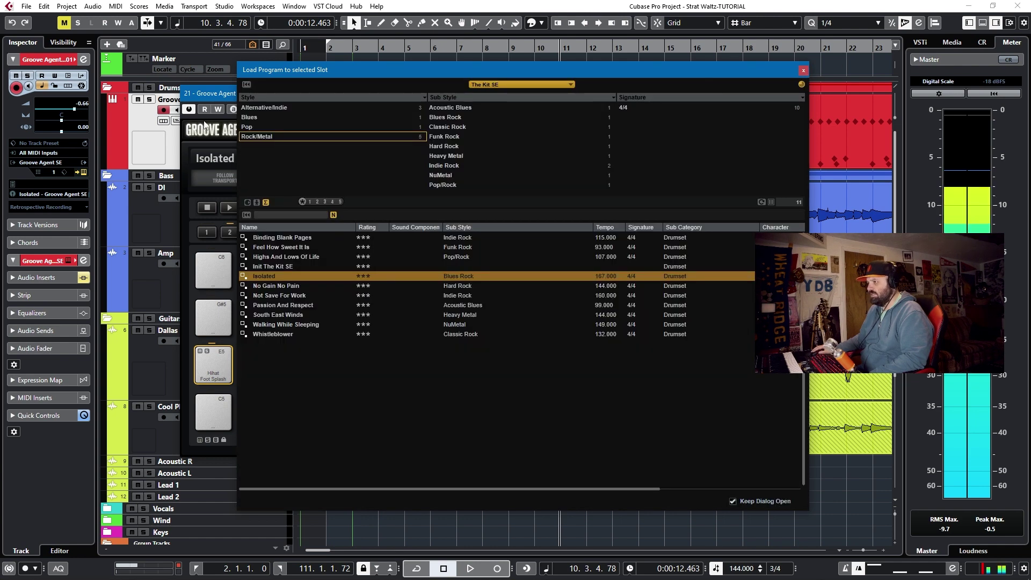
left_click(803, 71)
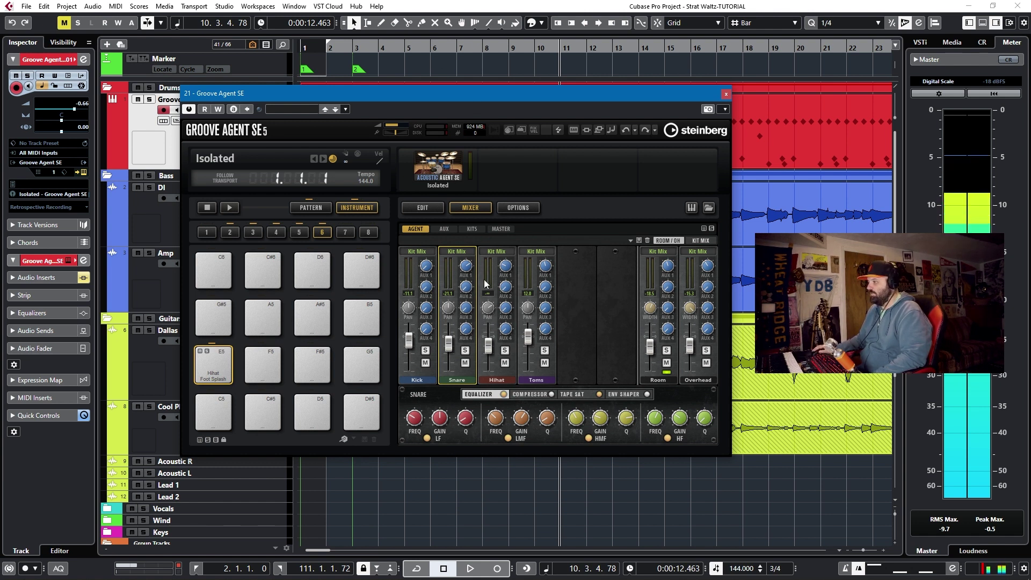
Step: Solo the drum track and, while playing, set the Snare fader near -7.8 dB, comparing with mute
left_click(150, 99)
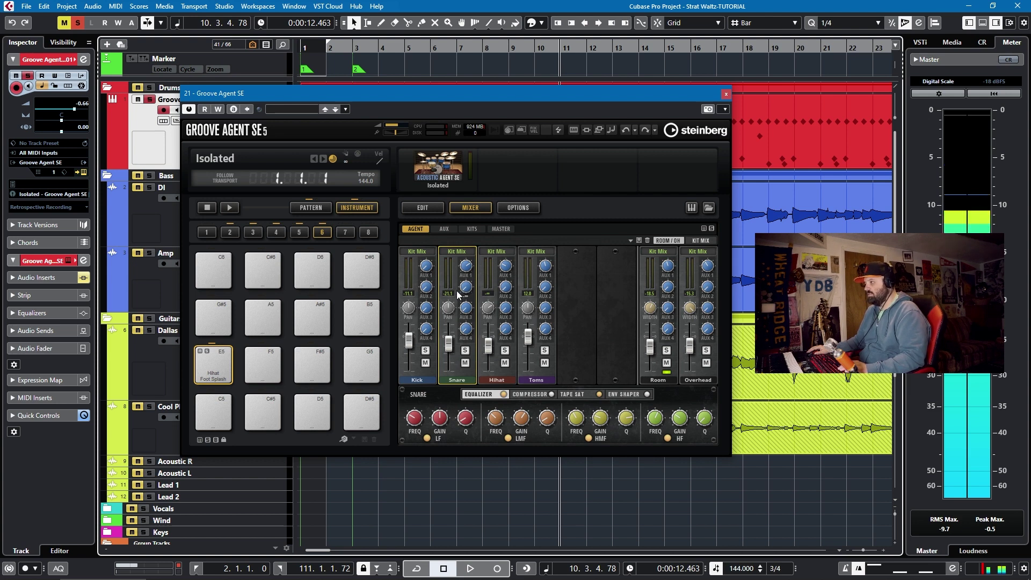
key("space")
left_click_drag(449, 344, 446, 407)
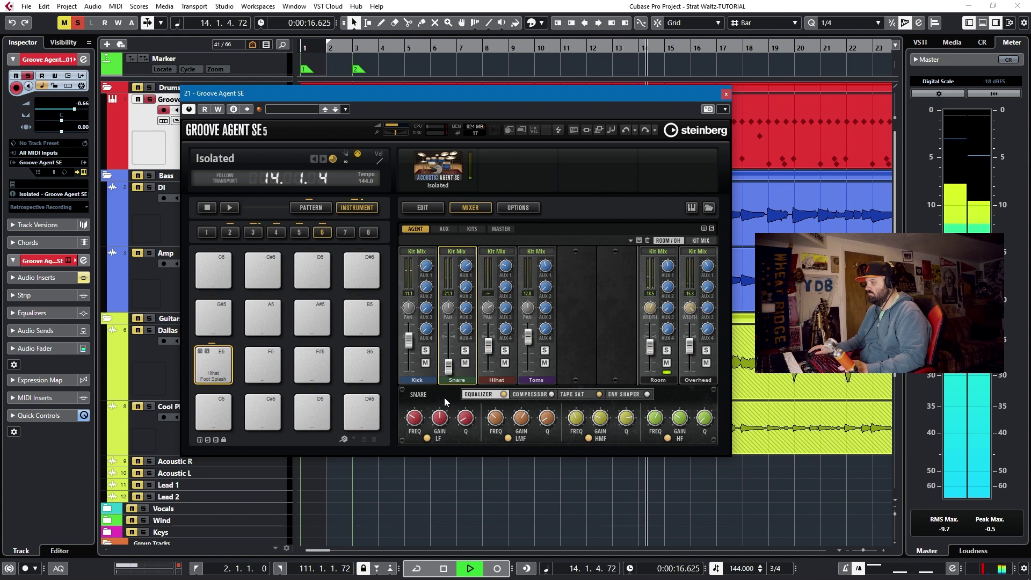
left_click_drag(448, 367, 449, 339)
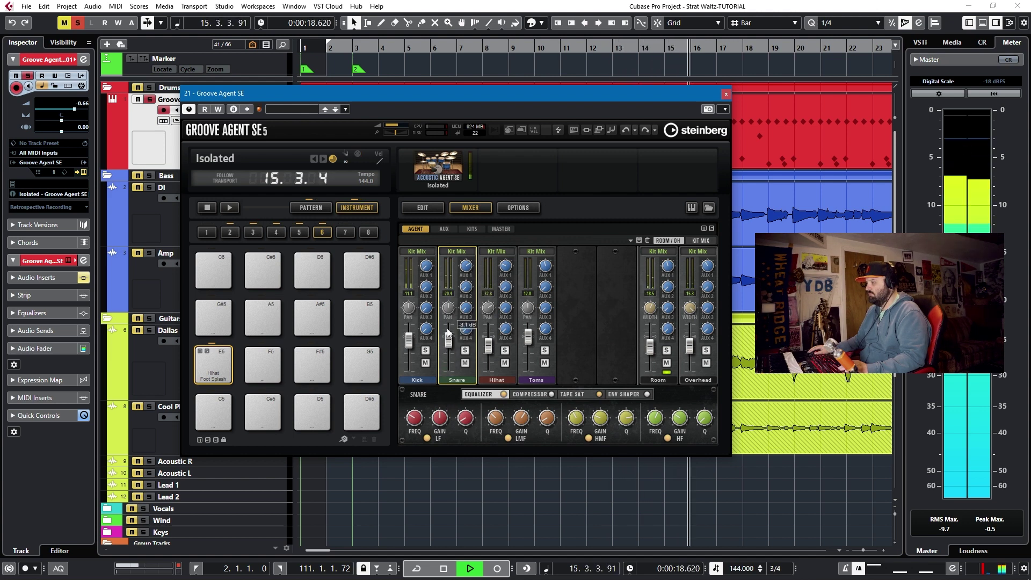
left_click(466, 363)
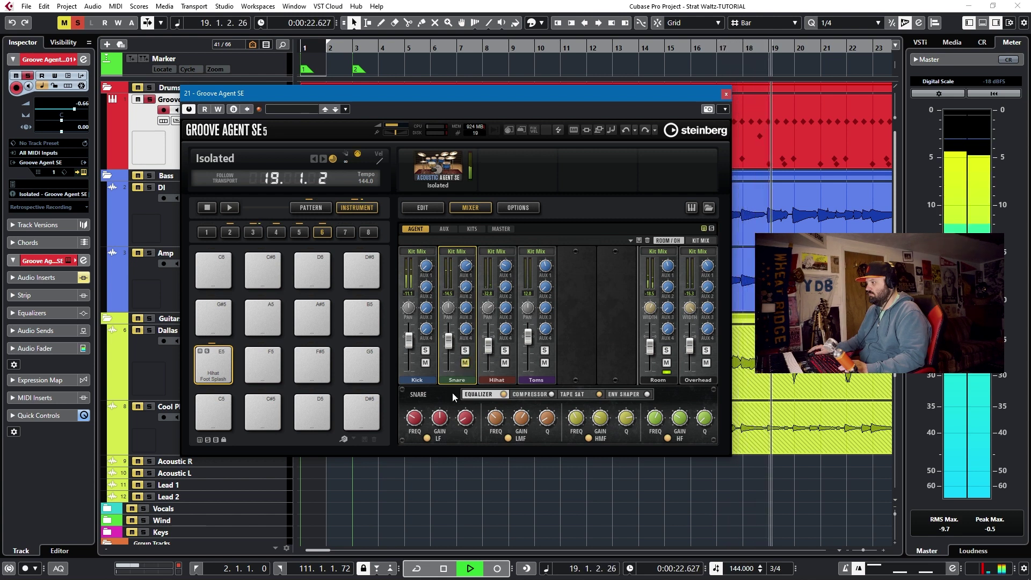
left_click(465, 363)
key("space")
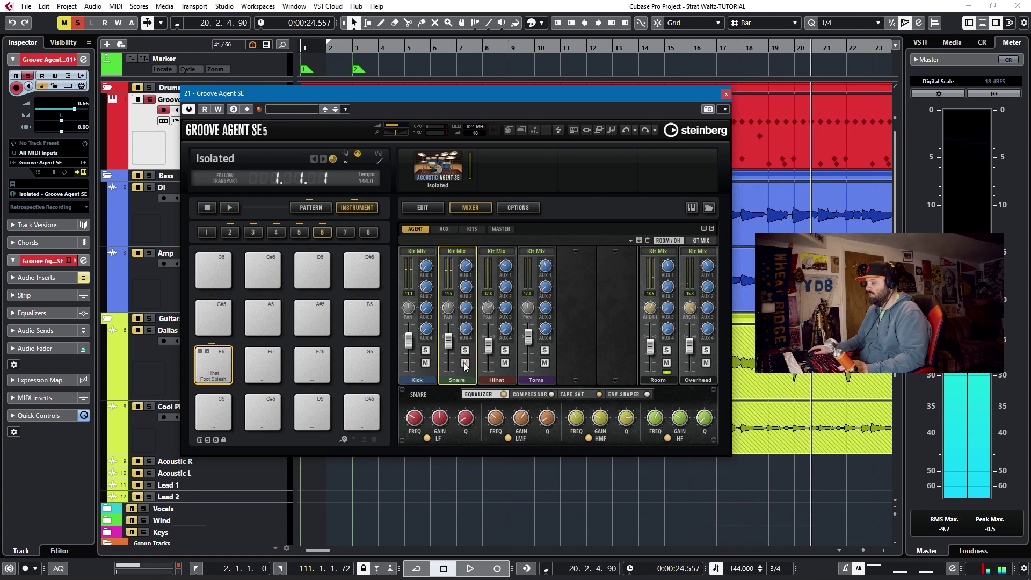
left_click_drag(450, 339, 450, 336)
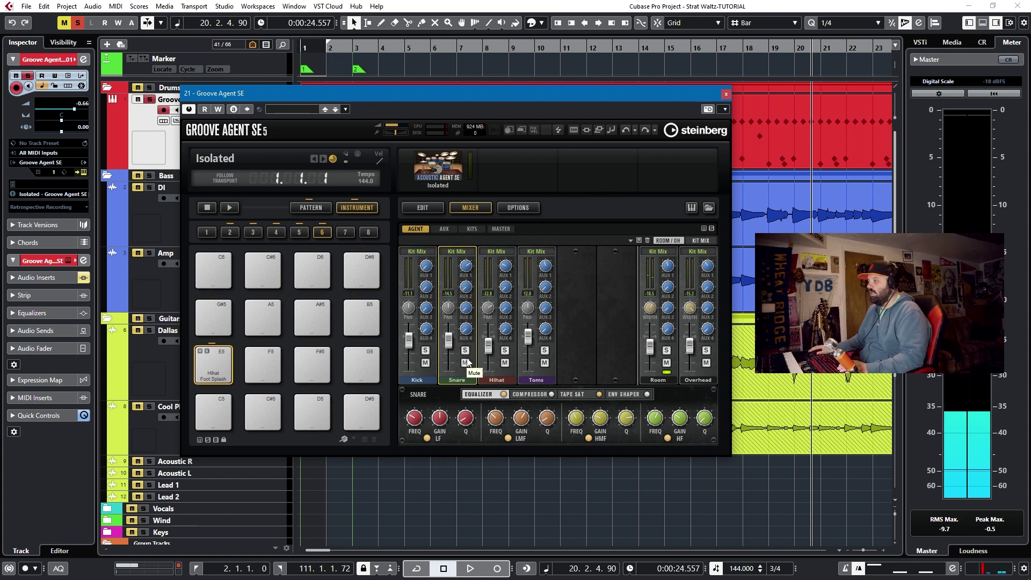
Step: On Groove Agent SE's Edit page, show the kick/snare pad bank and audition Tom D and kick
left_click(419, 208)
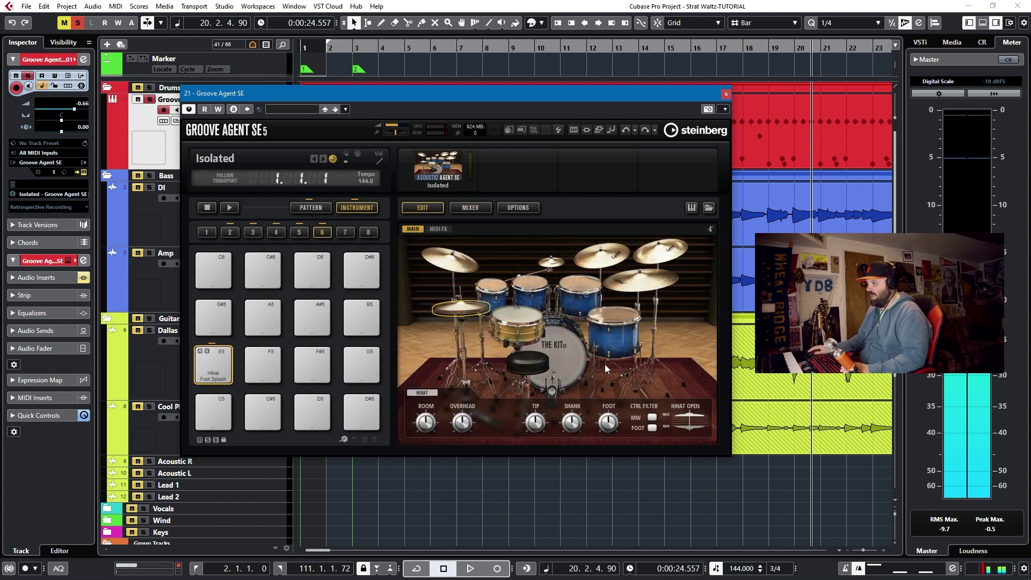
left_click(525, 327)
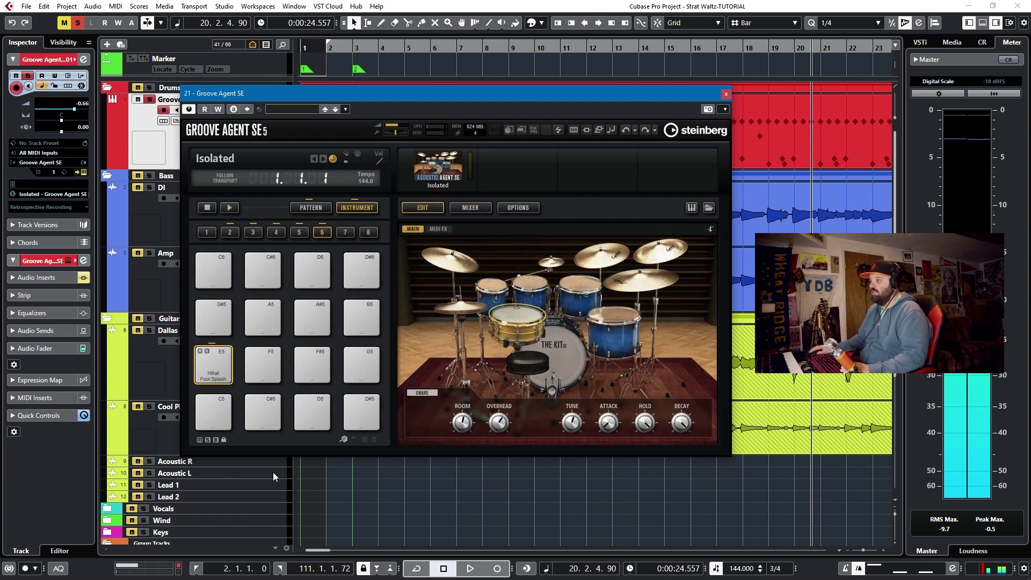
left_click(252, 233)
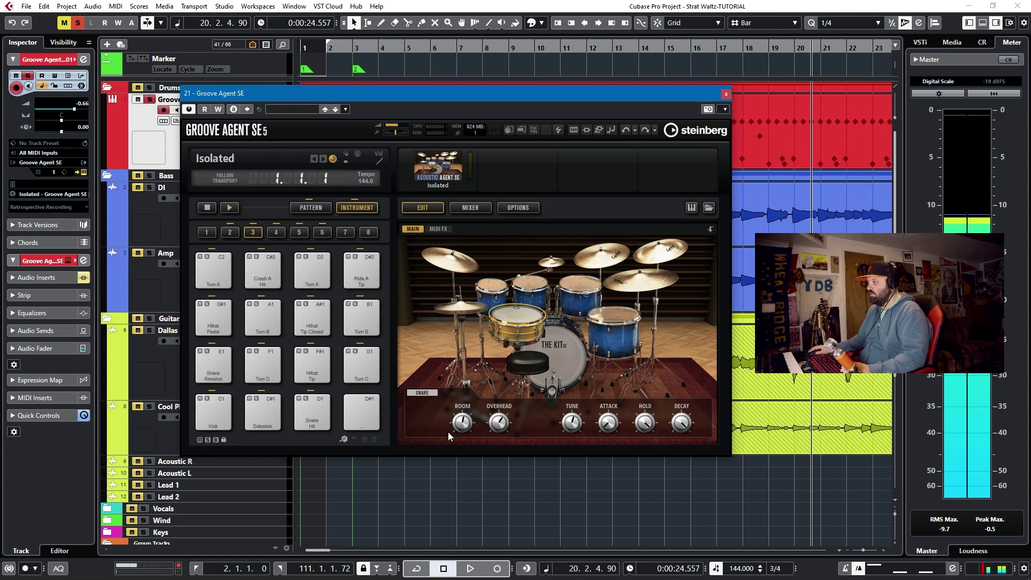
left_click(248, 359)
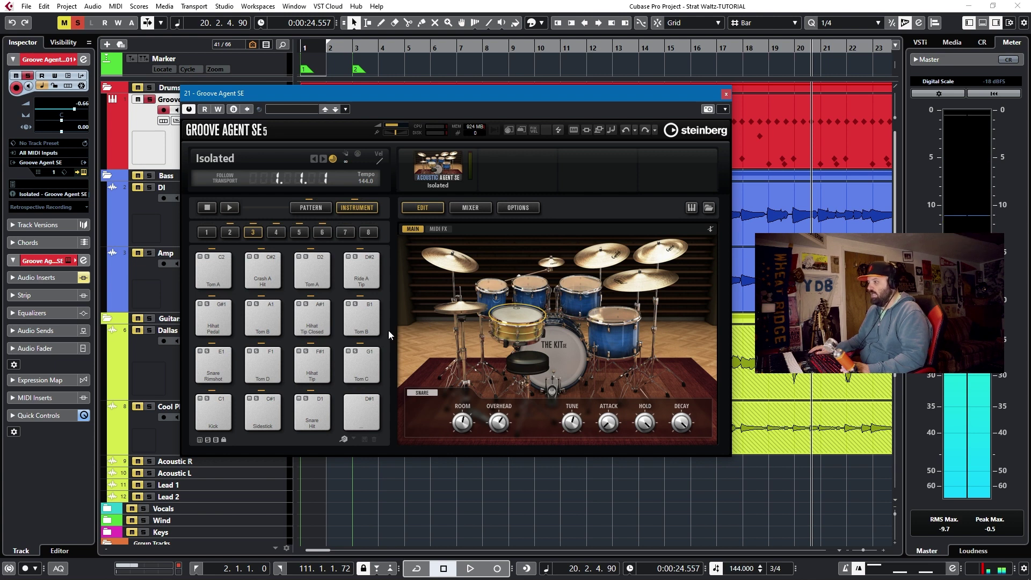
left_click(213, 406)
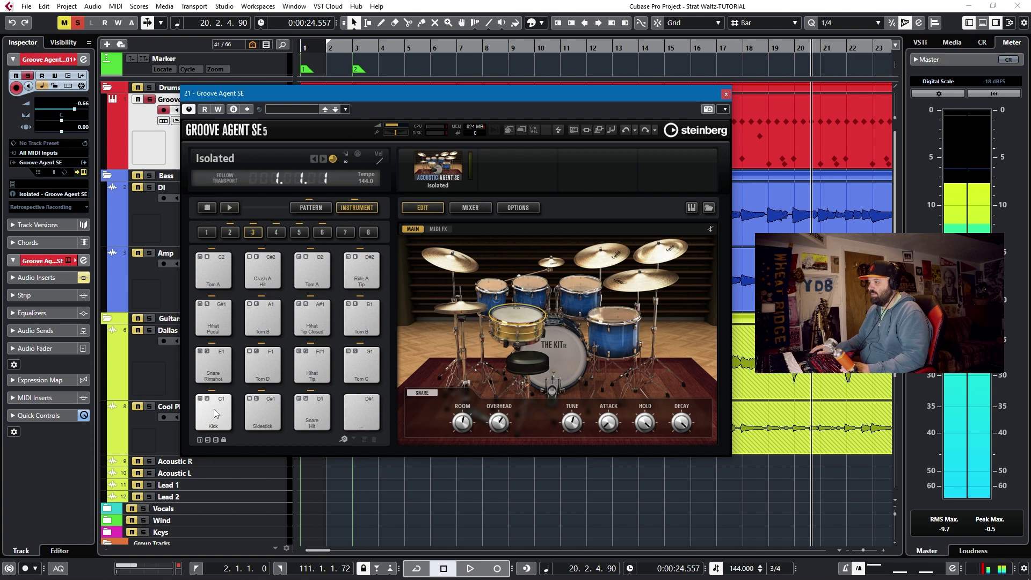
Step: Select the kick, then the Snare Hit pad to show its Room, Overhead, Tune, Attack, Hold, Decay knobs
left_click(215, 413)
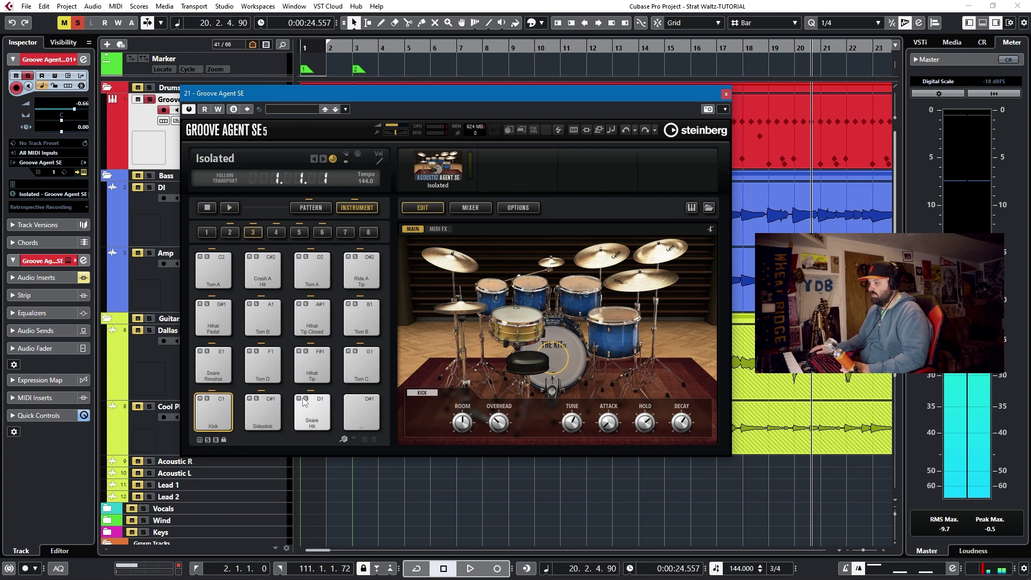
left_click(313, 410)
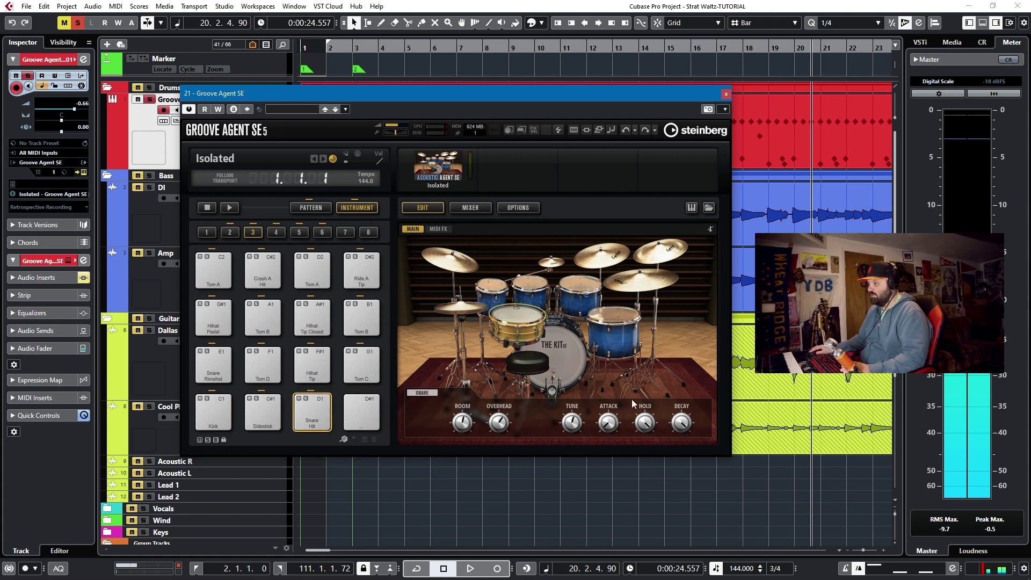
mouse_move(496, 413)
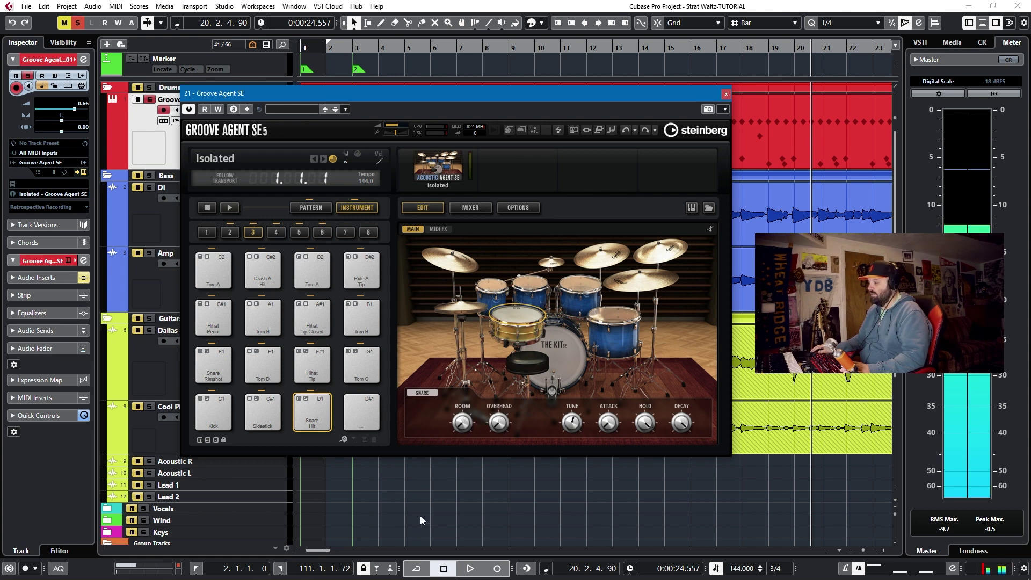
mouse_move(471, 194)
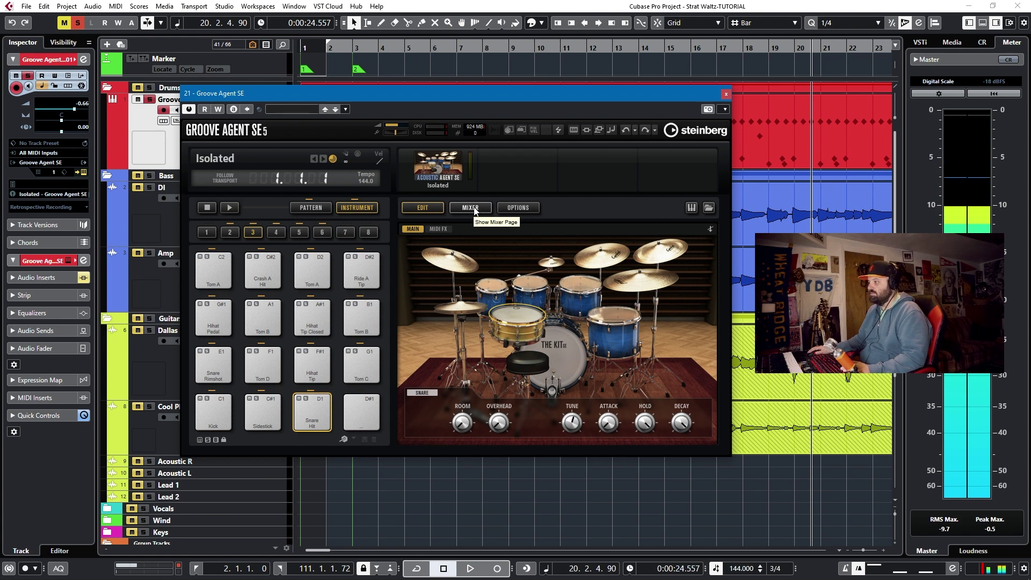
Step: While the song plays, sweep the kit mixer's Snare fader and settle it at -0.5 dB
left_click(475, 209)
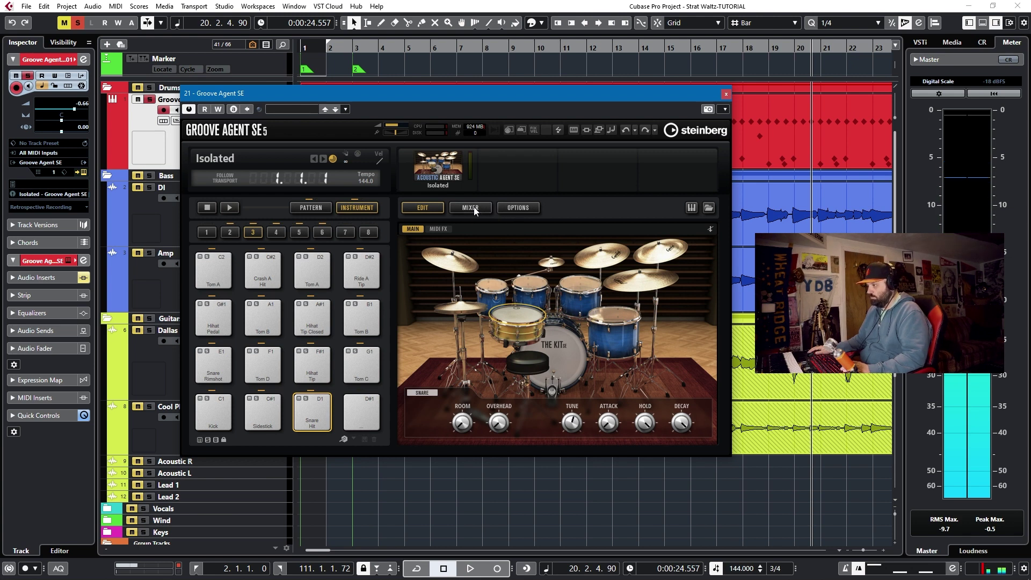
key("space")
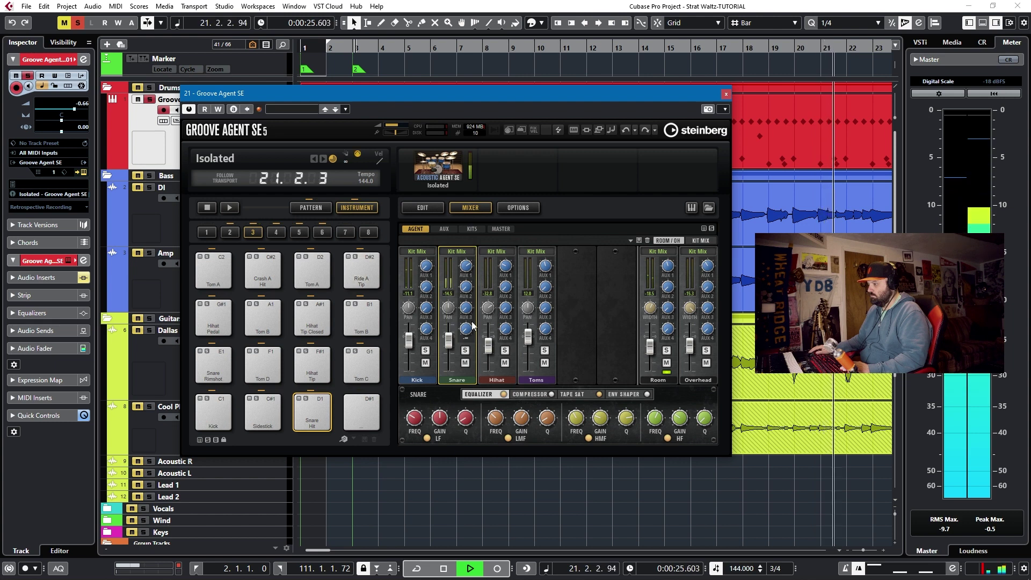
mouse_move(449, 343)
left_click_drag(449, 344, 450, 395)
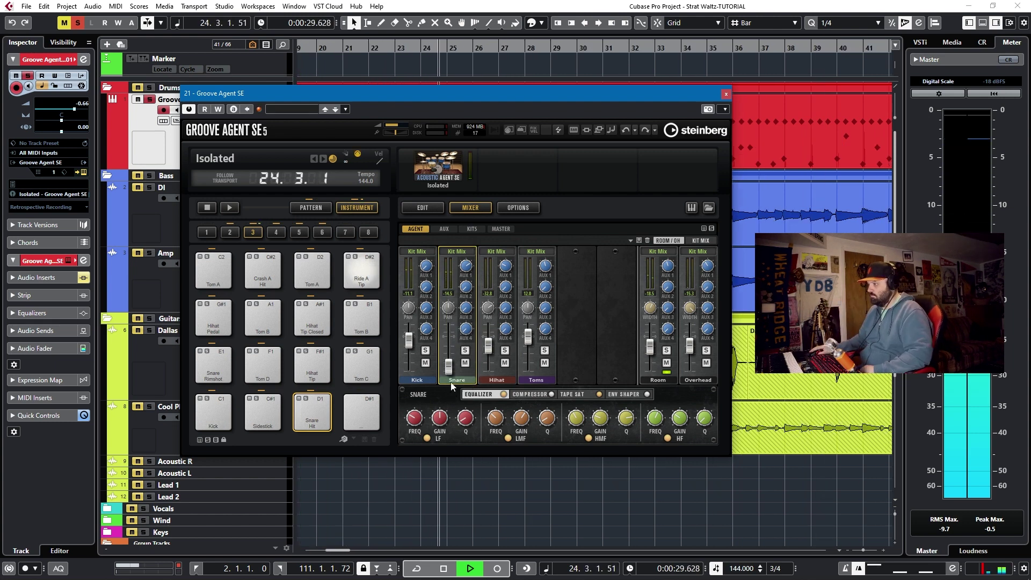
left_click_drag(449, 367, 449, 344)
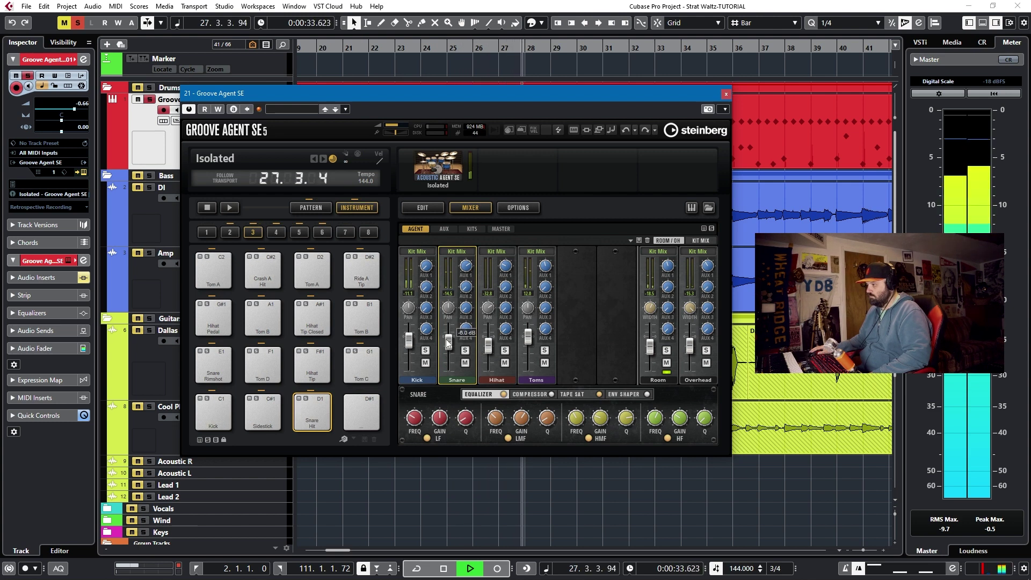
left_click_drag(449, 344, 449, 326)
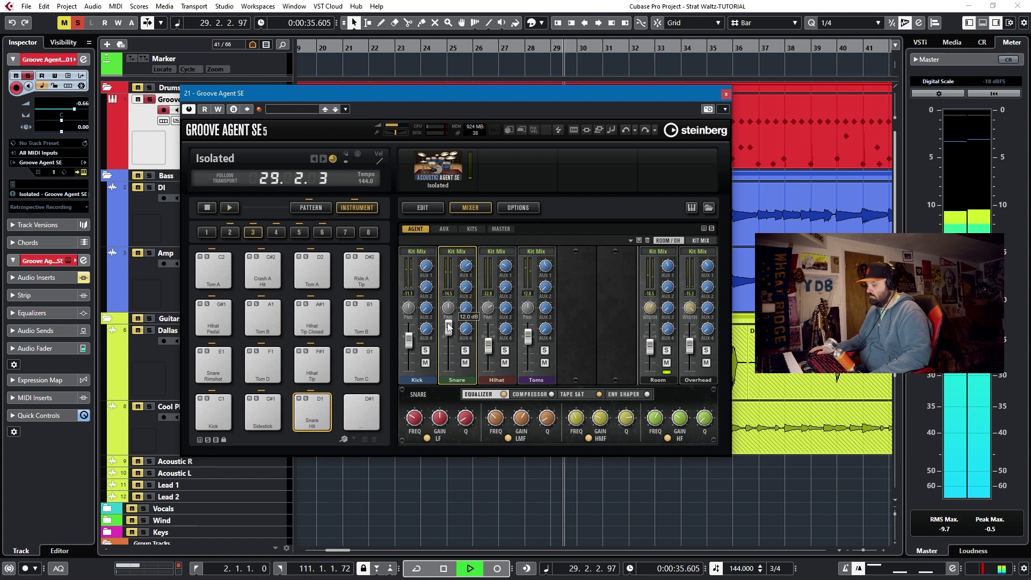
left_click_drag(449, 326, 449, 338)
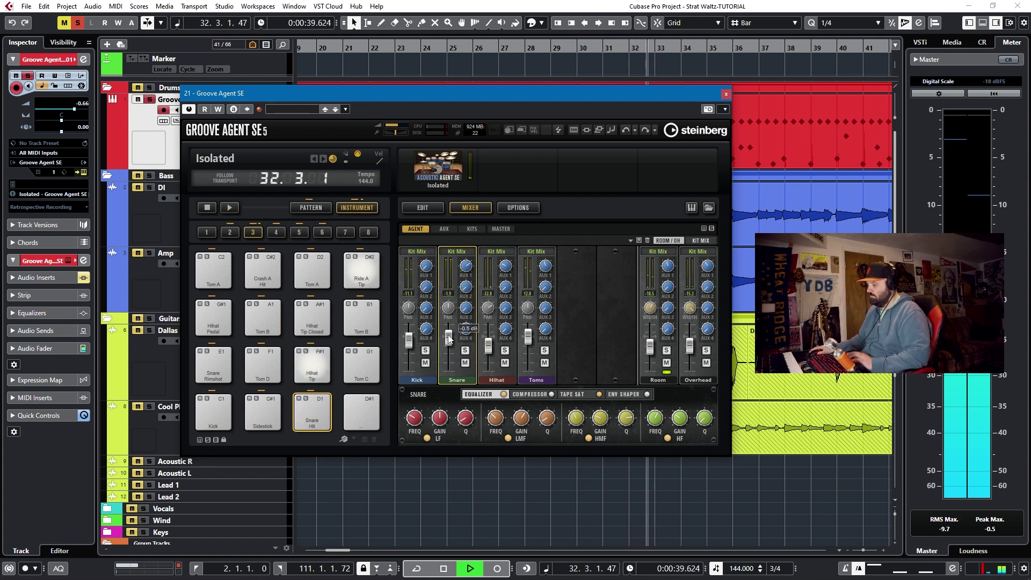
key("space")
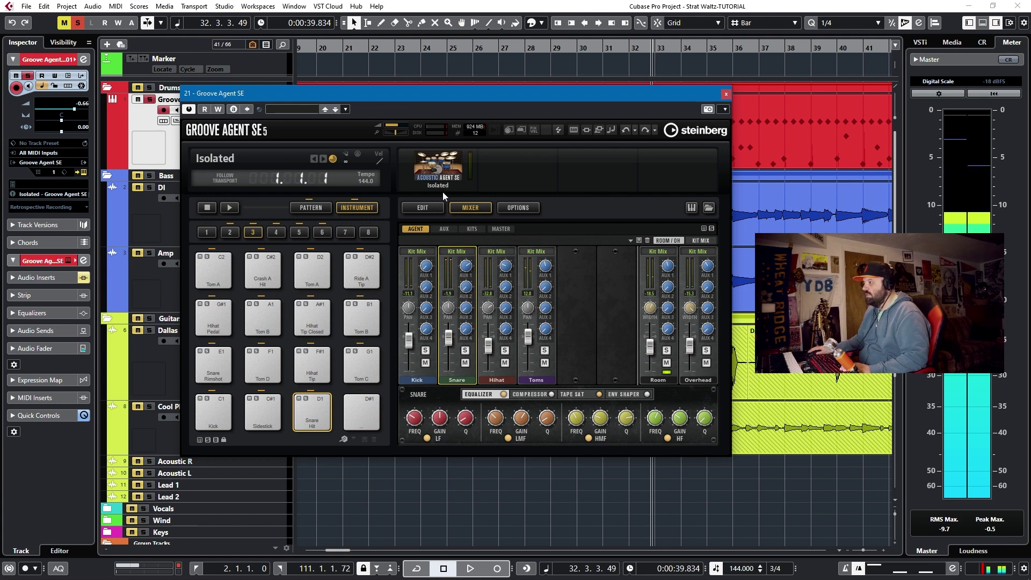
left_click(429, 206)
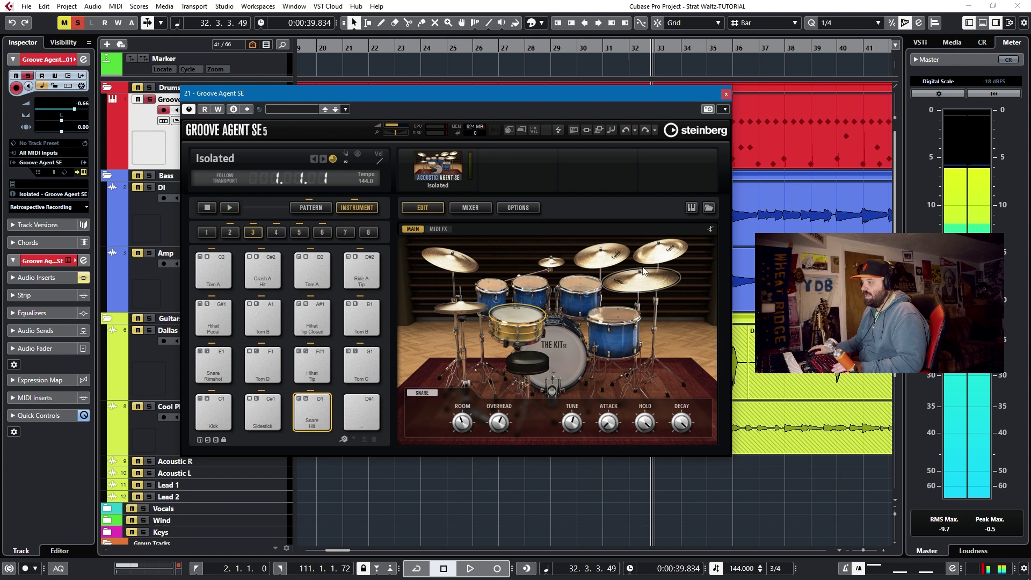
Step: Show Groove Agent SE's AUX mixer page with TubeCompressor on AUX FX 1 and REVerence on AUX FX 2
left_click(470, 208)
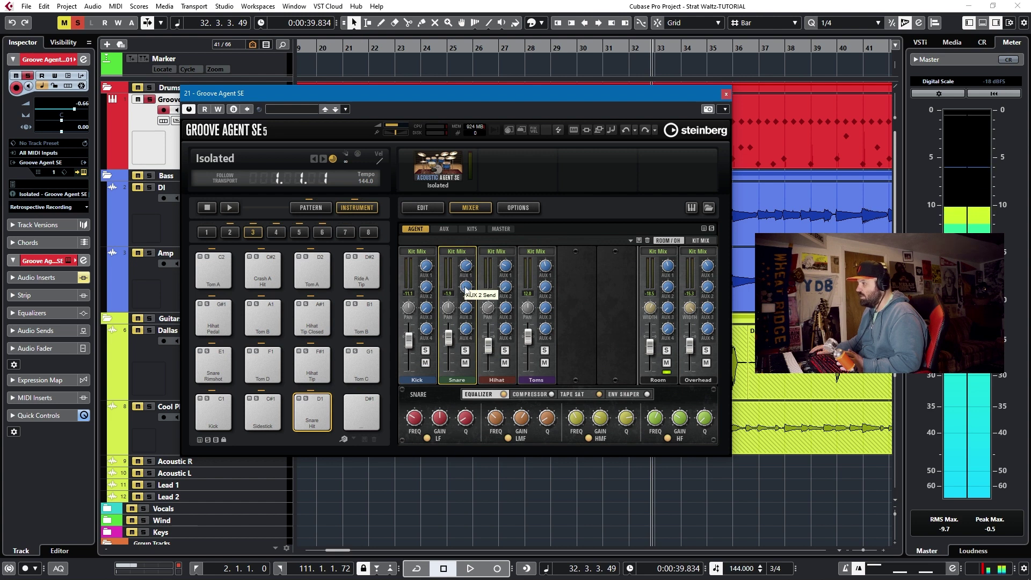
left_click(443, 230)
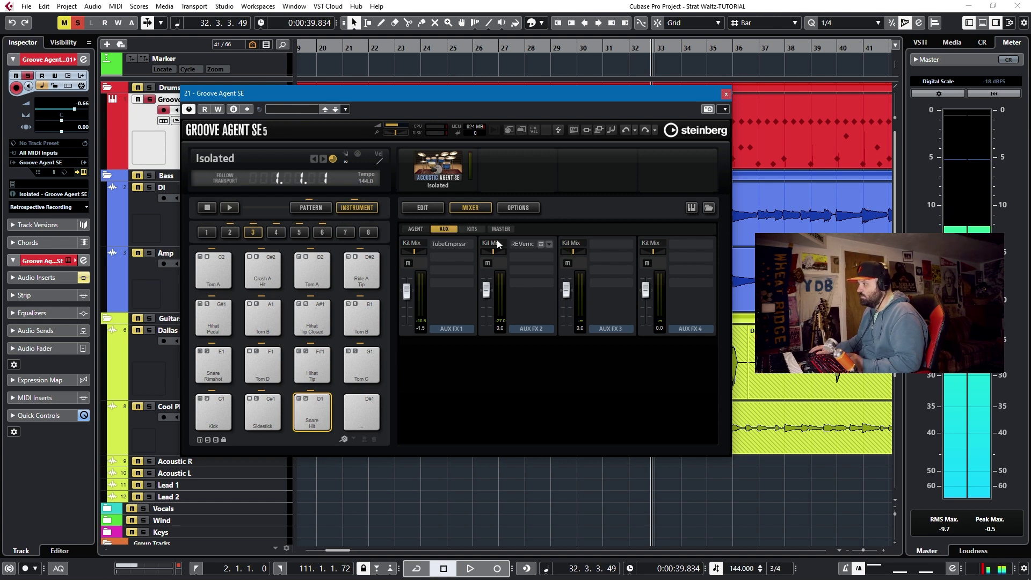
Step: Replay from bar 19 and set the snare's AUX 2 REVerence send to -4.7 in the Agent mixer
left_click(436, 209)
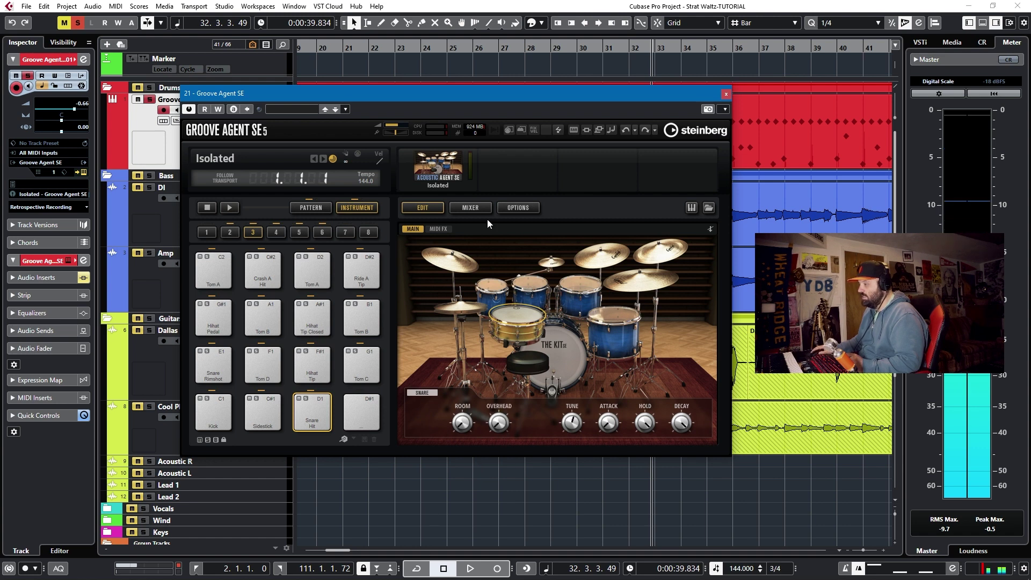
key("KP_Subtract")
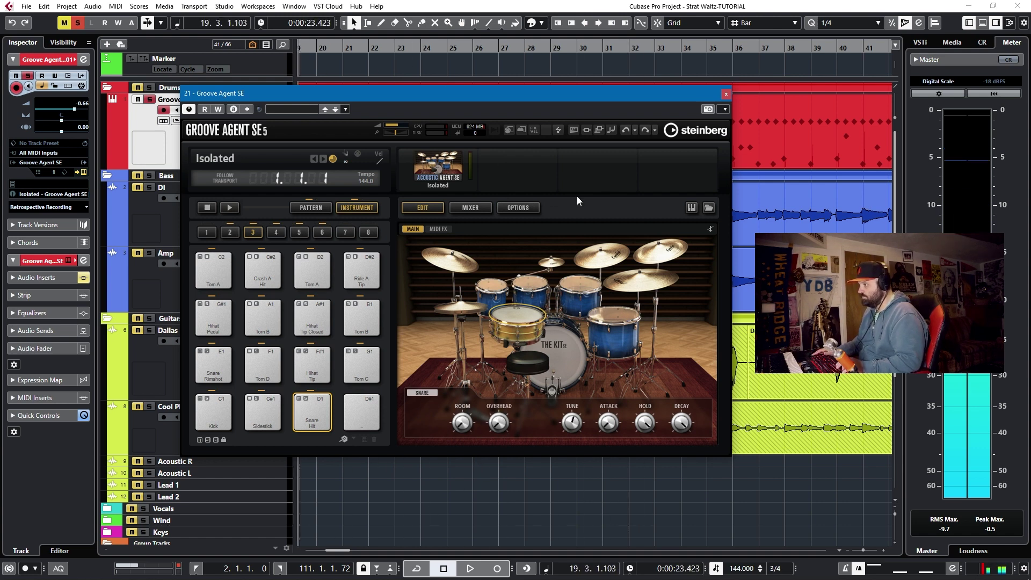
key("space")
left_click(475, 208)
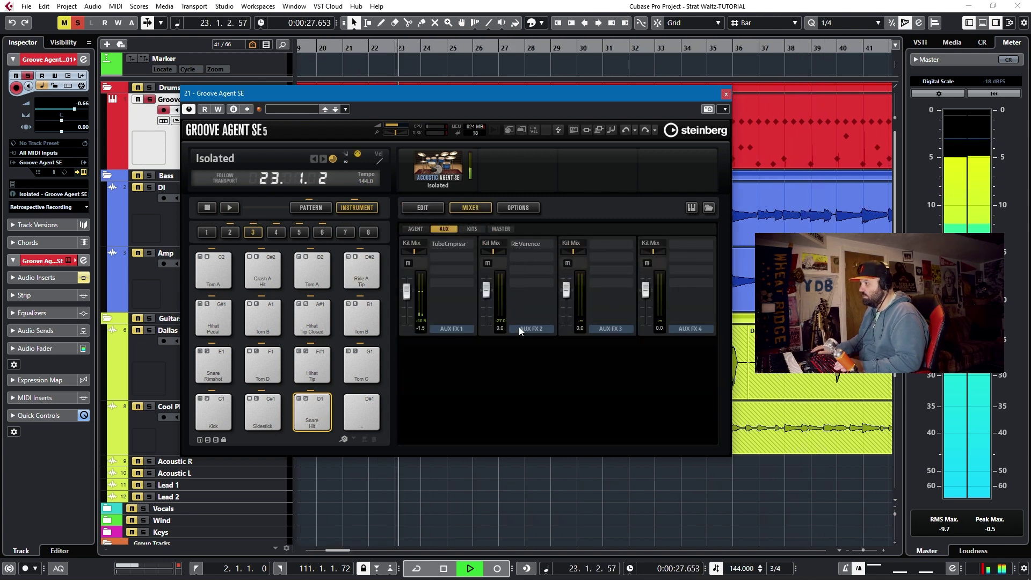
left_click(416, 229)
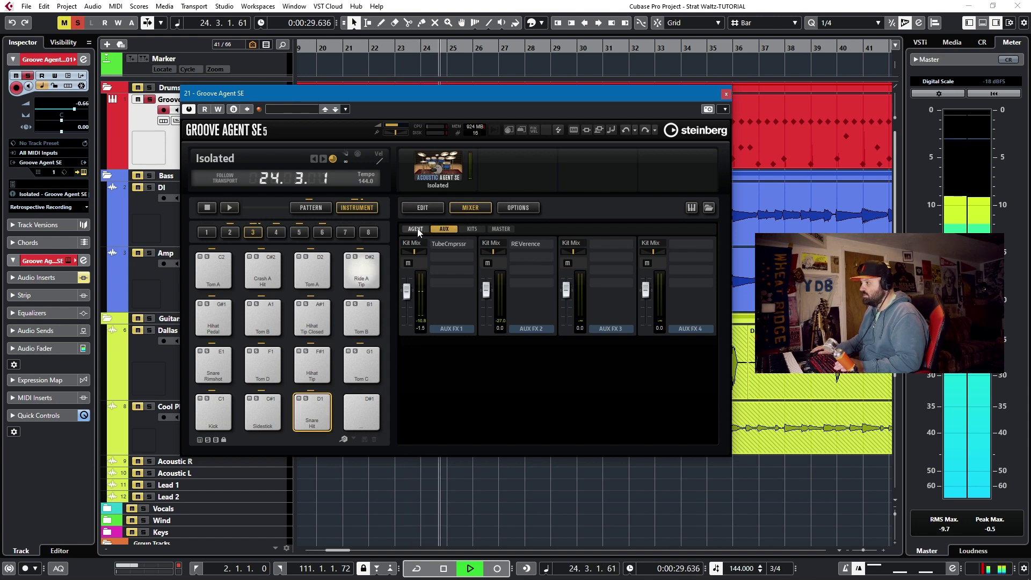
left_click_drag(467, 286, 466, 301)
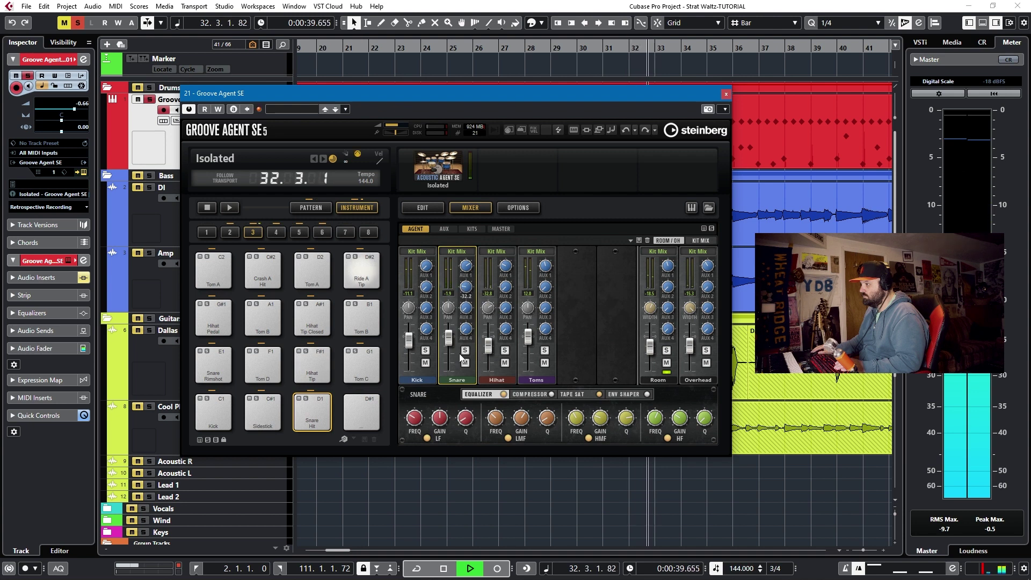
key("space")
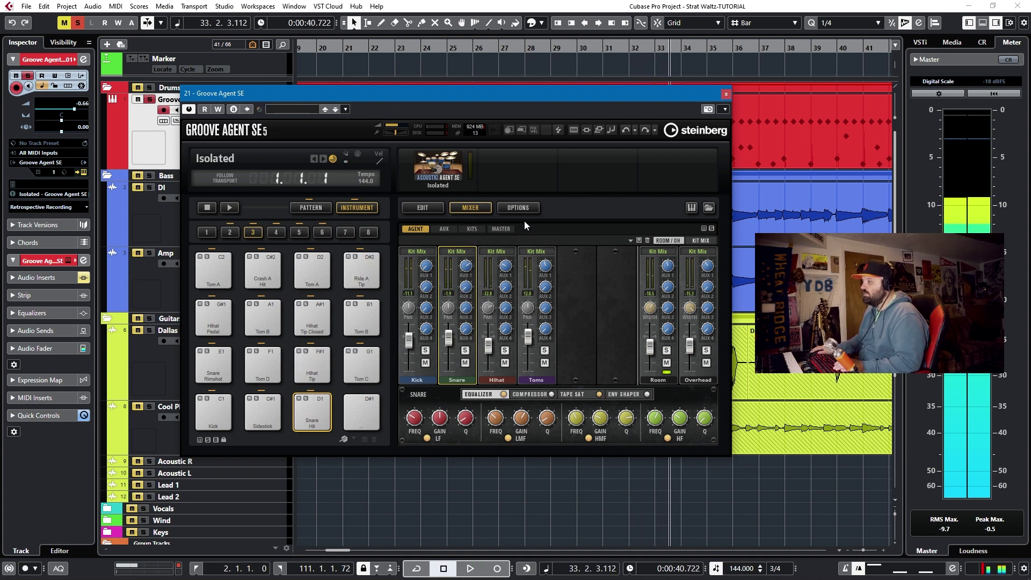
Step: Check the AUX page, kit view and Agent channel strips while replaying from bar 19
left_click(442, 229)
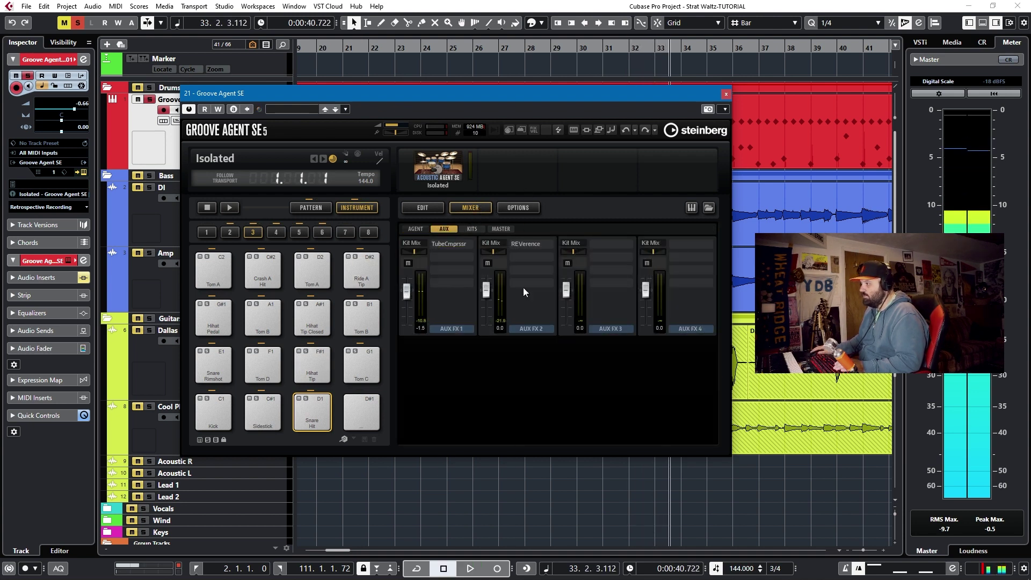
left_click(424, 209)
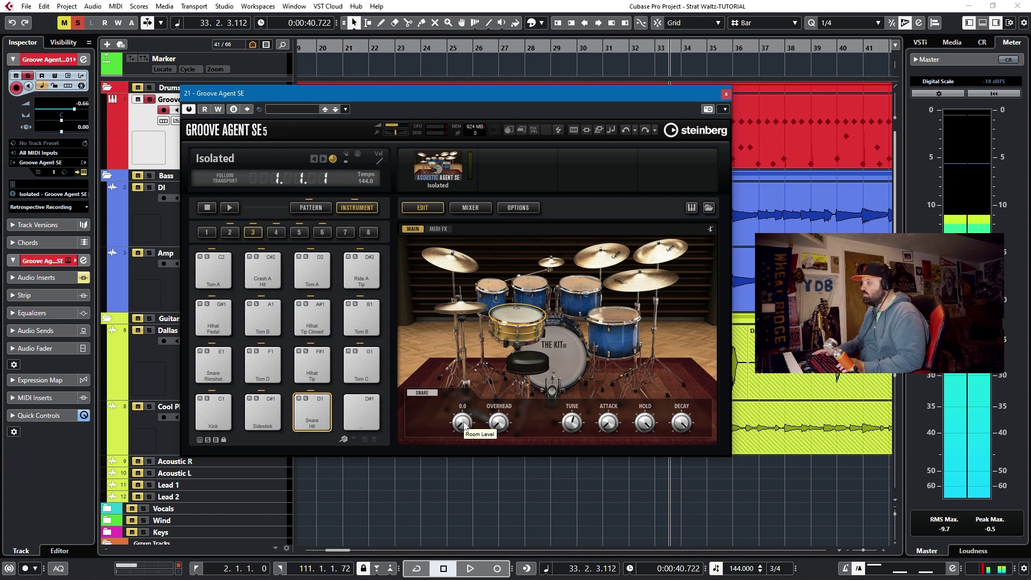
key("space")
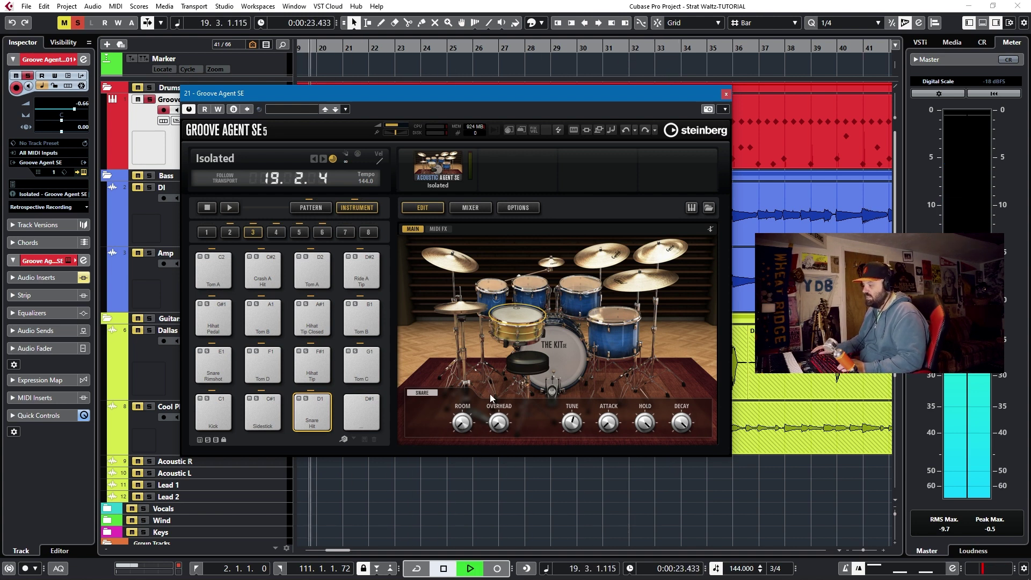
left_click(467, 207)
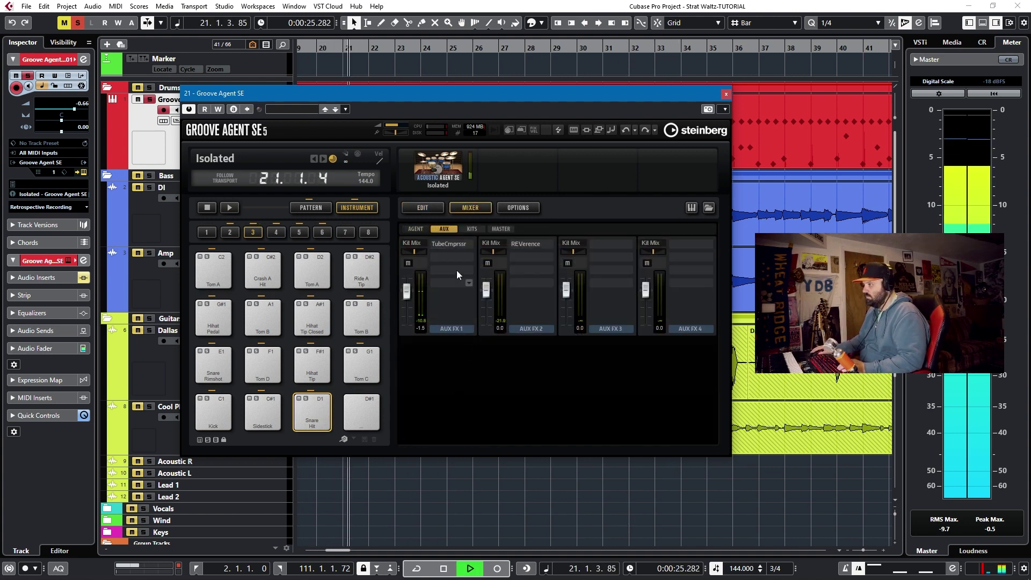
left_click(416, 229)
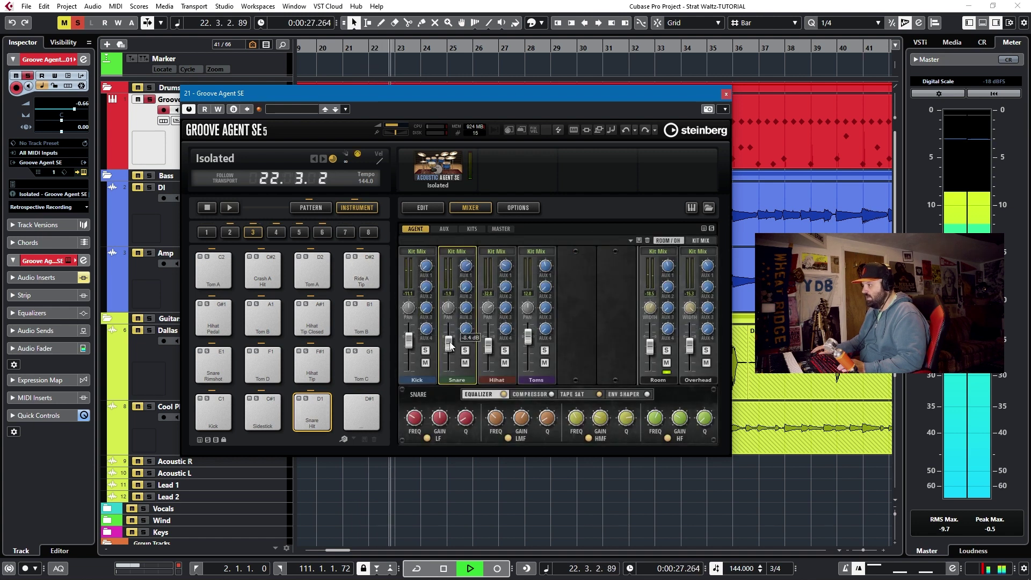
Step: Raise the snare's room level to 47.5, then stop playback and move the position to bar 35
left_click(421, 209)
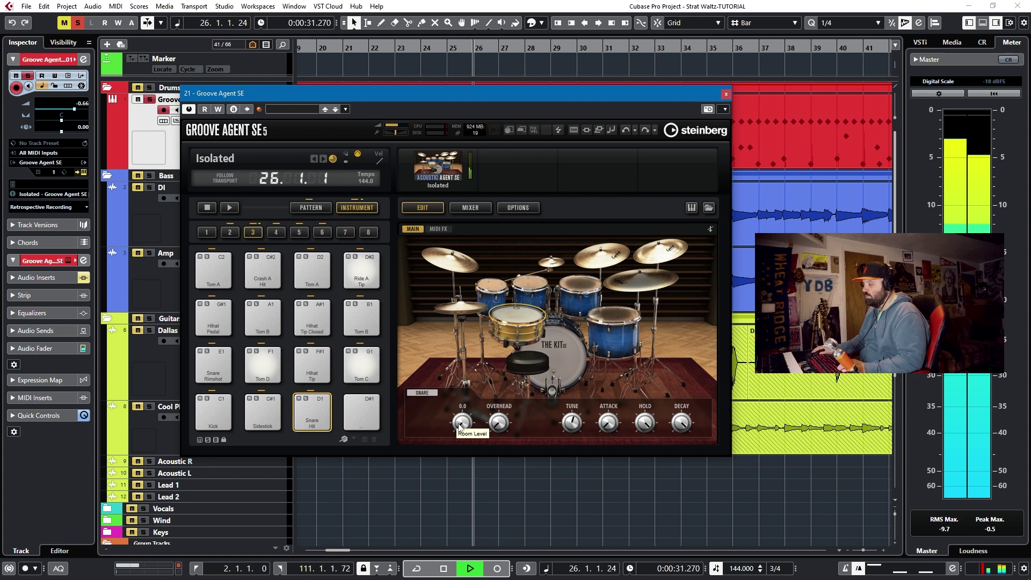
left_click_drag(460, 426, 459, 376)
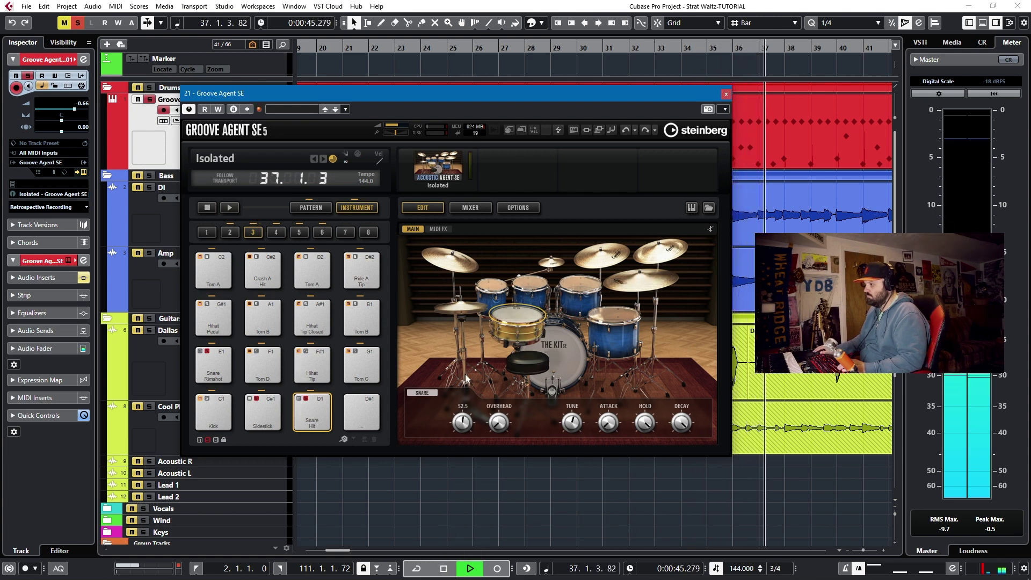
key("space")
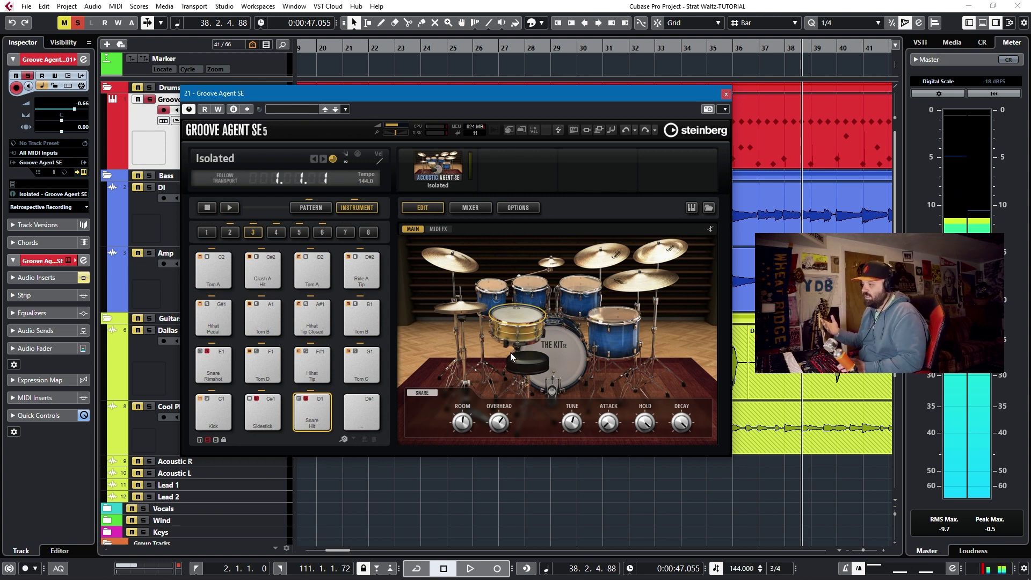
key("KP_0")
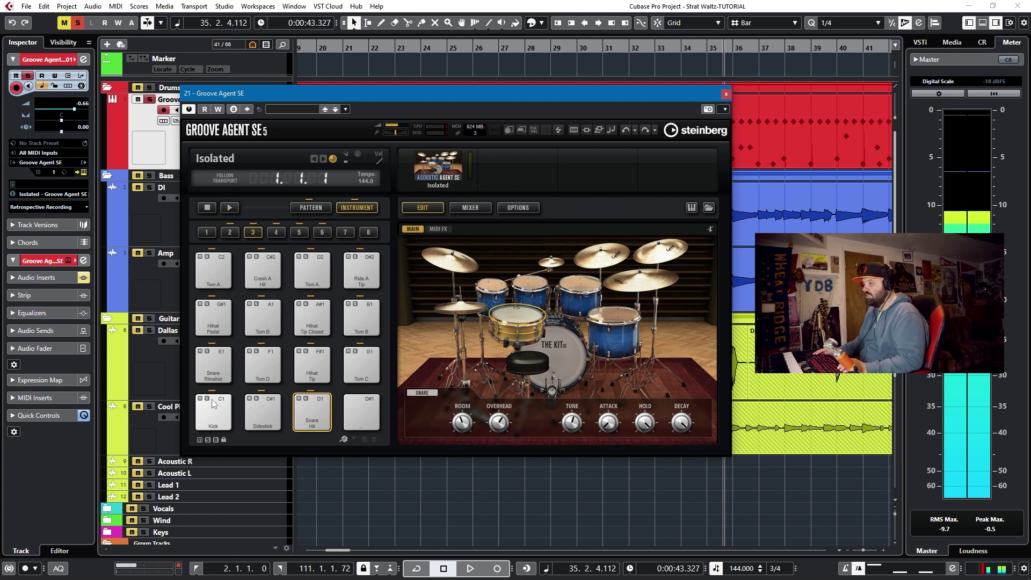
Step: Select the Kick pad and raise its Tune to about 33.5 during song playback
left_click(226, 415)
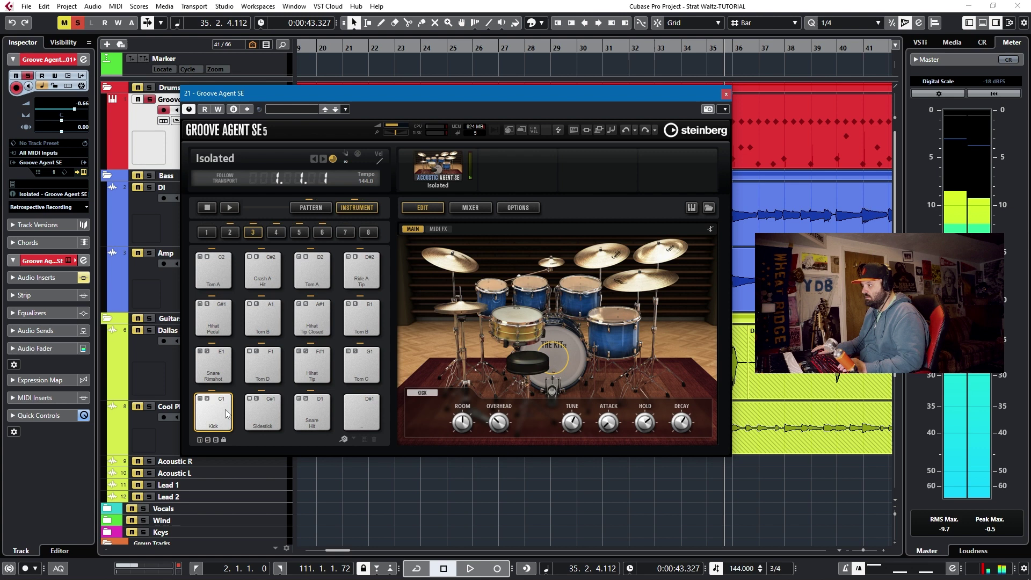
key("space")
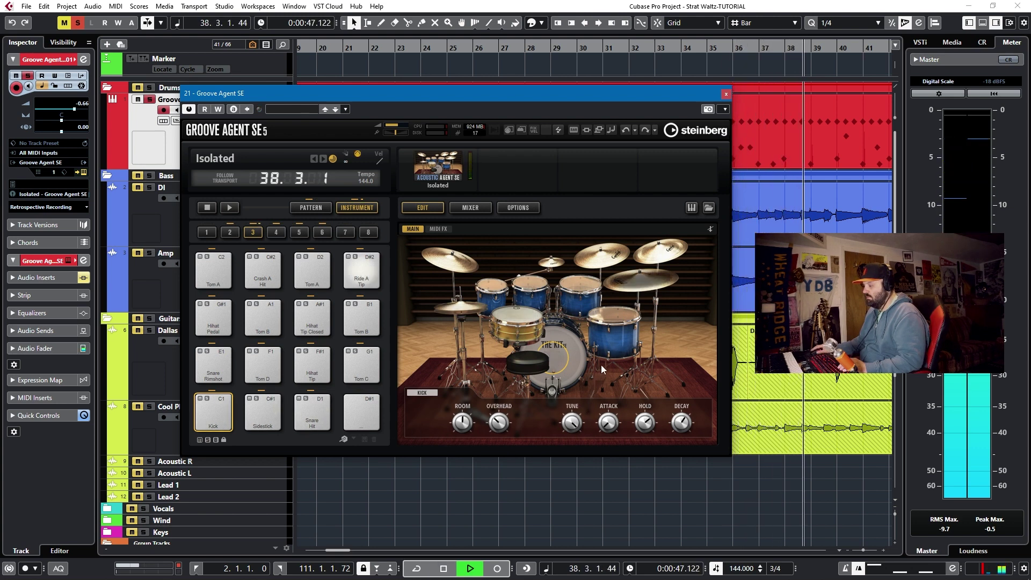
mouse_move(576, 429)
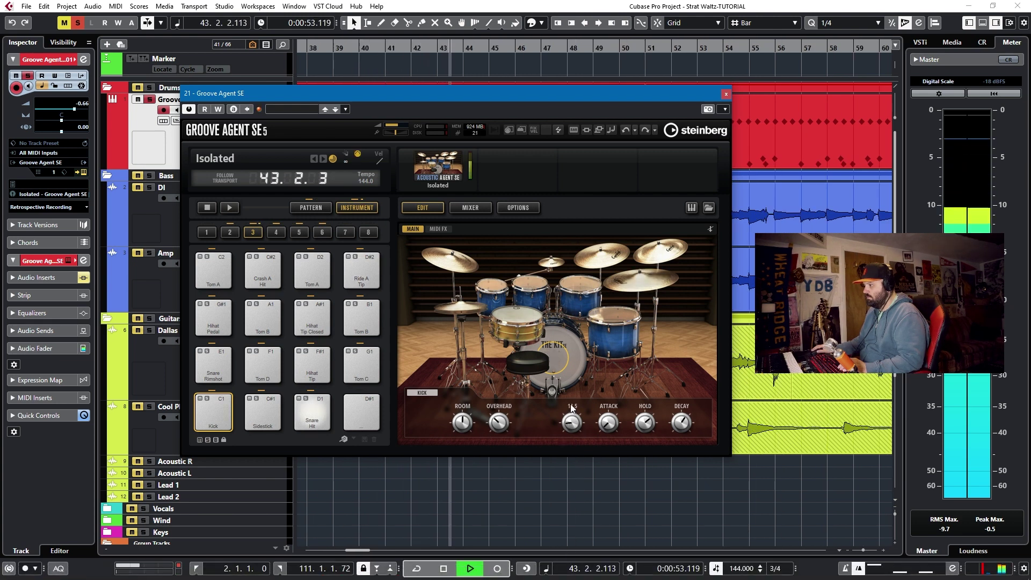
left_click_drag(571, 407, 571, 384)
key("space")
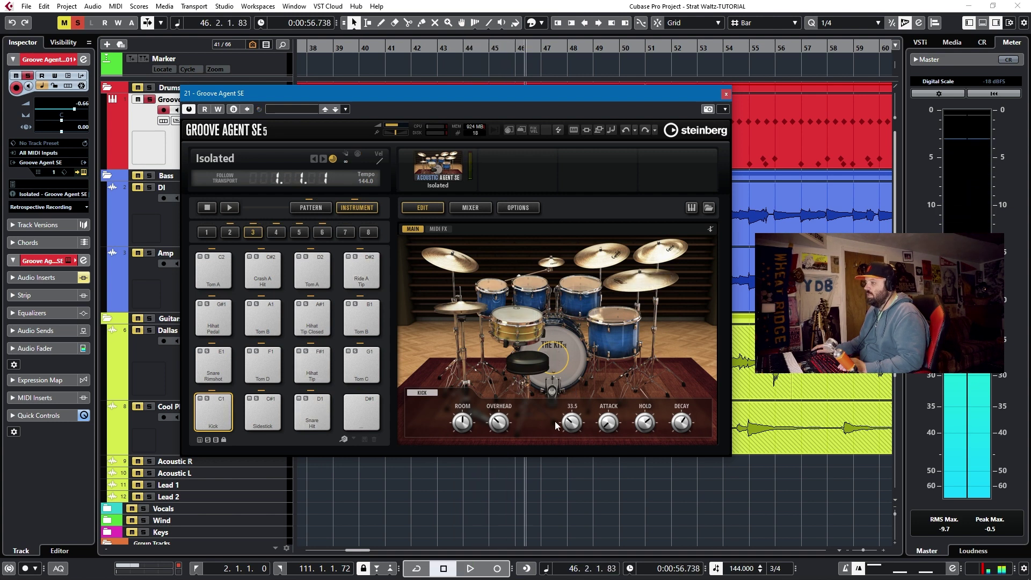
mouse_move(570, 423)
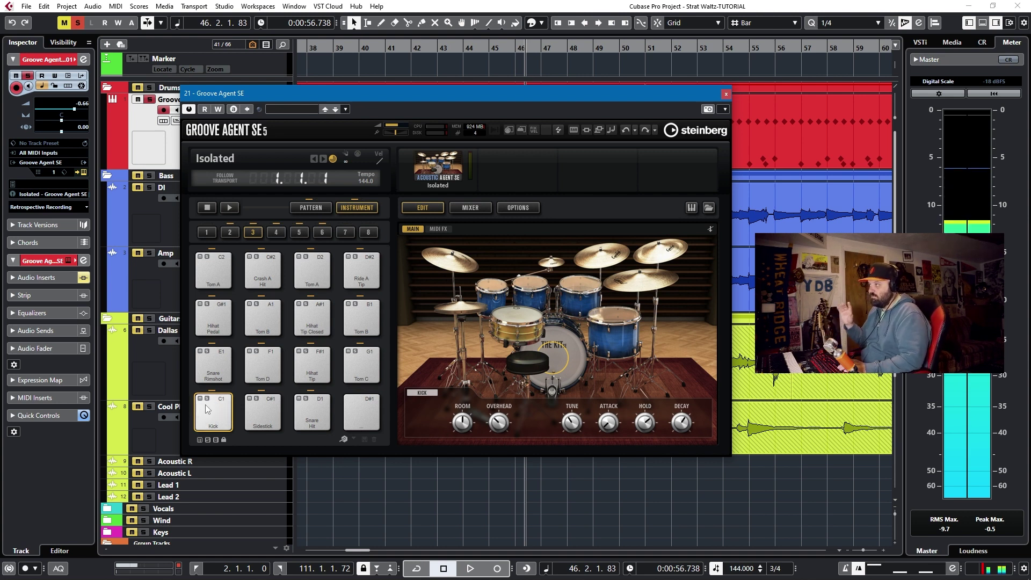
Step: Tune the Snare Hit up to about 61 during playback, then unsolo the Groove track
left_click(305, 425)
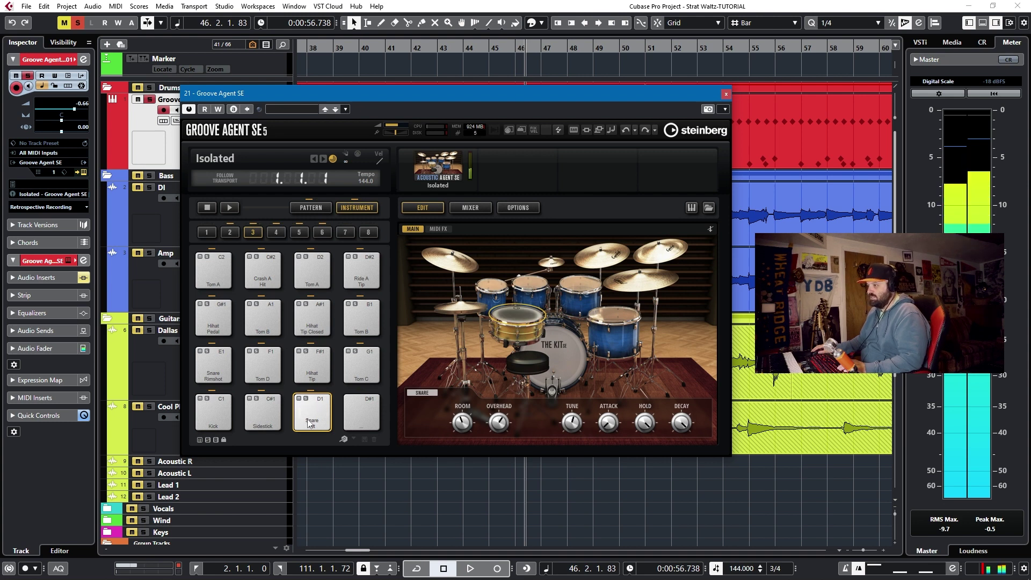
left_click_drag(571, 428, 573, 423)
key("space")
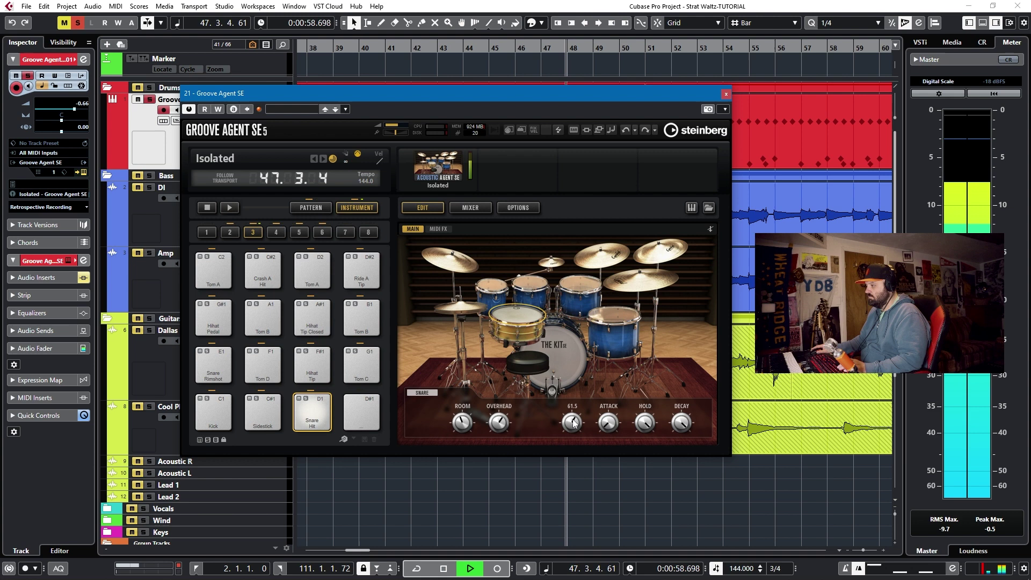
mouse_move(524, 574)
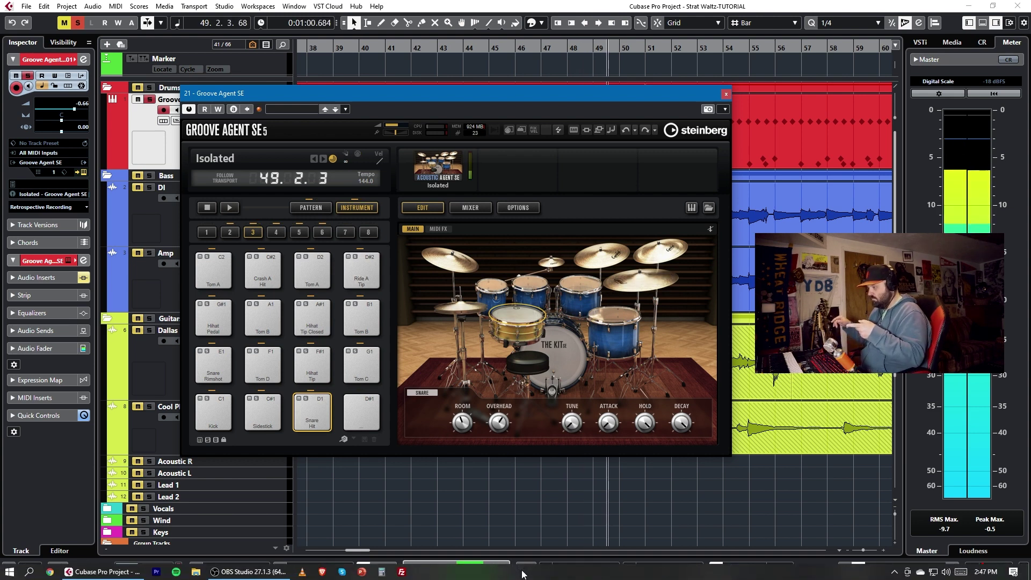
mouse_move(572, 427)
left_click_drag(573, 427, 573, 427)
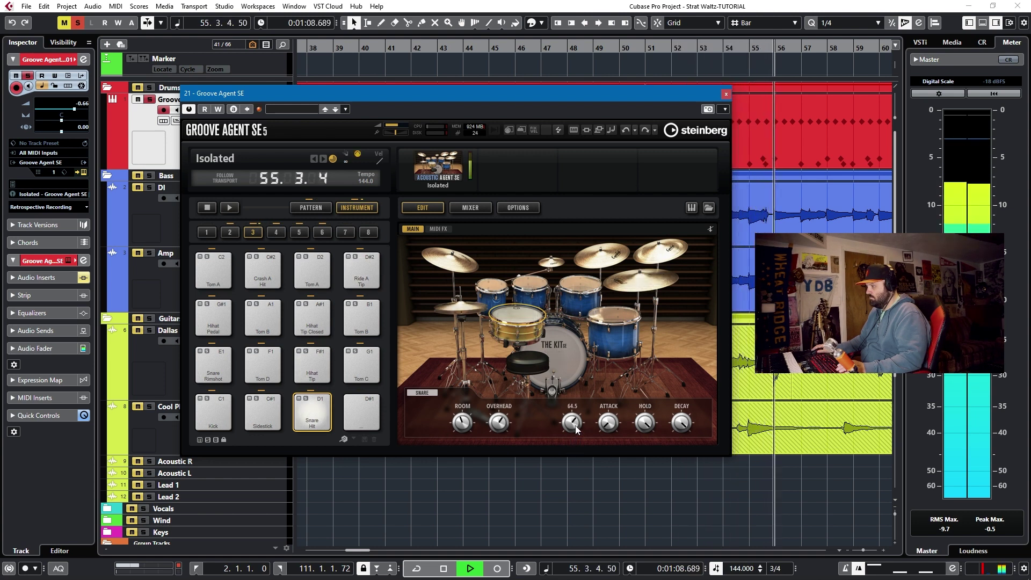
left_click_drag(574, 428, 577, 426)
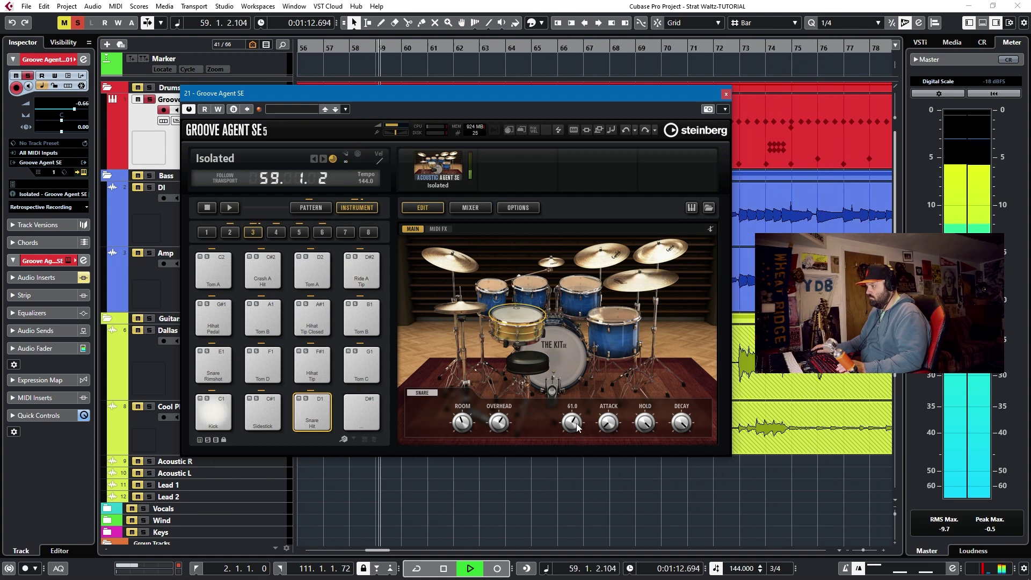
key("space")
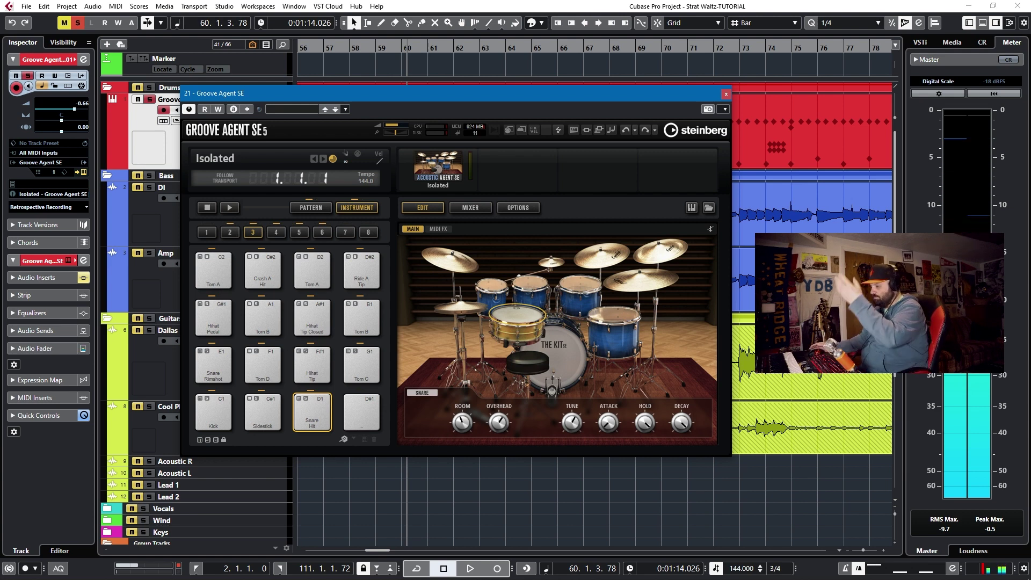
left_click(150, 100)
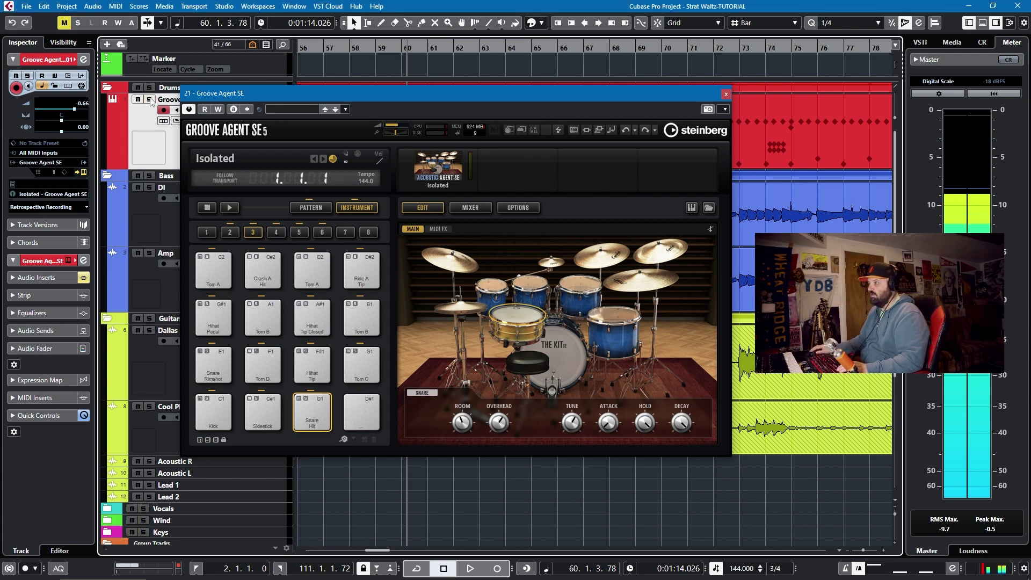
Step: Play the full mix, then select the Kick pad and solo the Groove track
key("space")
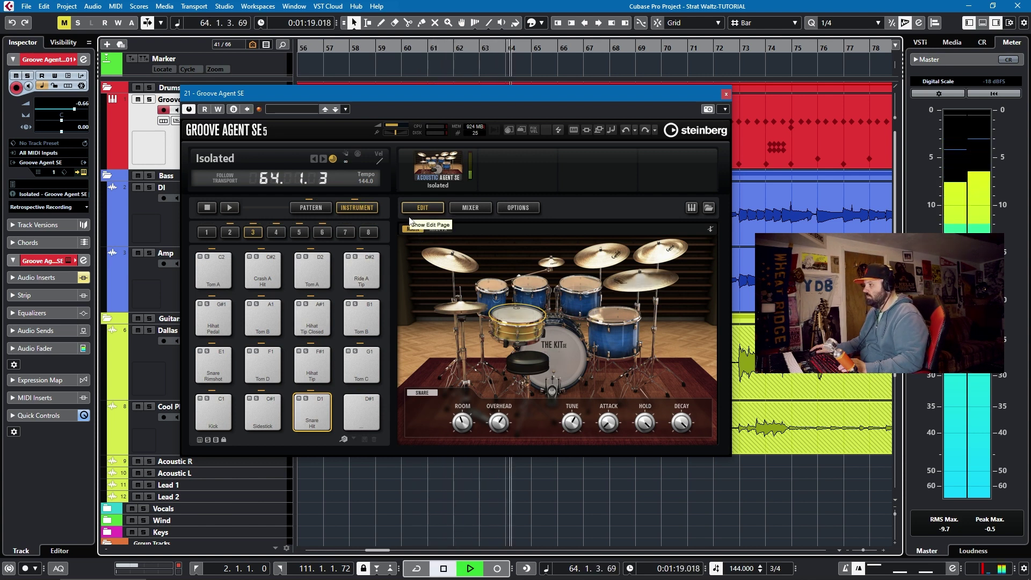
key("space")
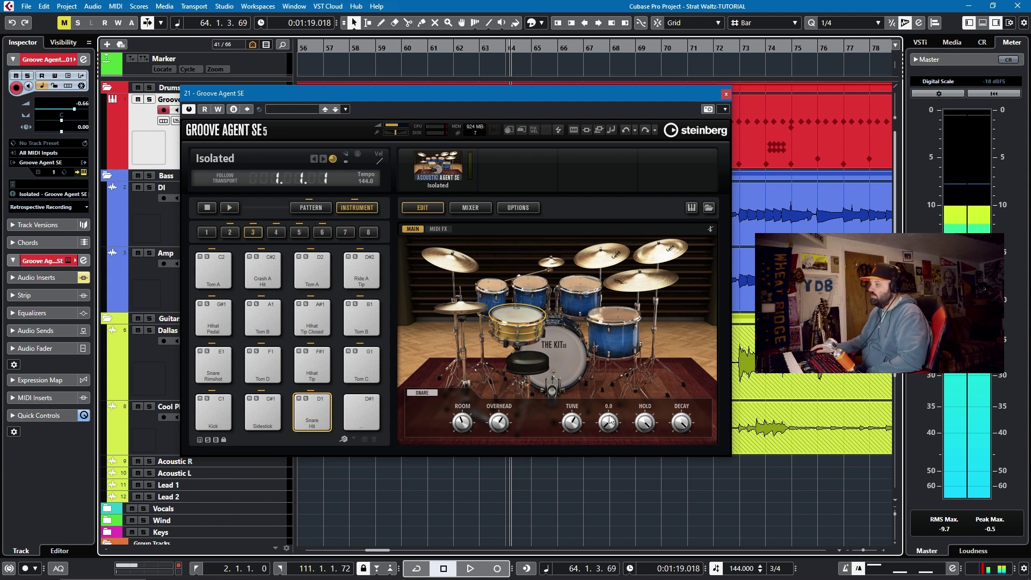
left_click(202, 416)
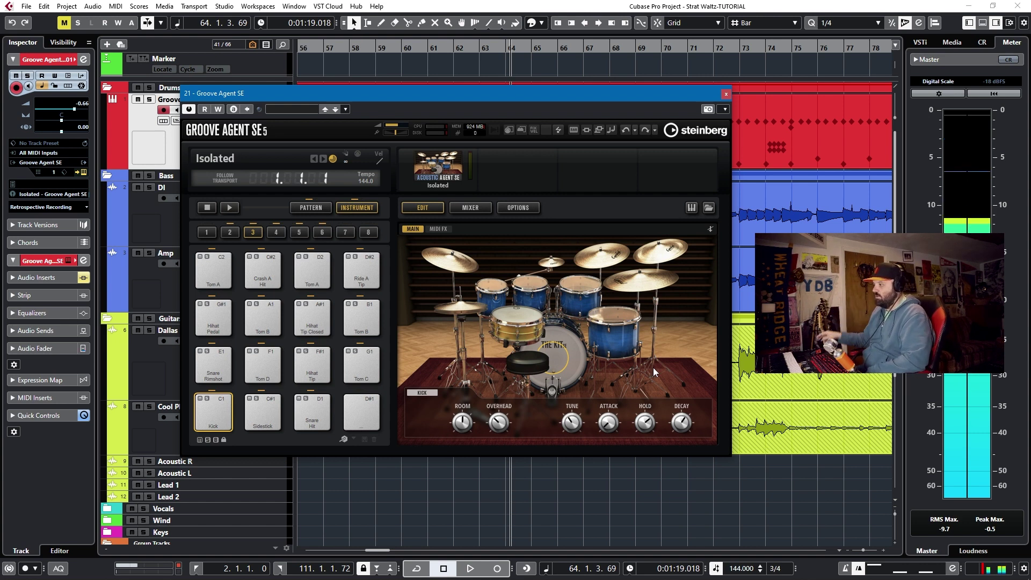
mouse_move(641, 426)
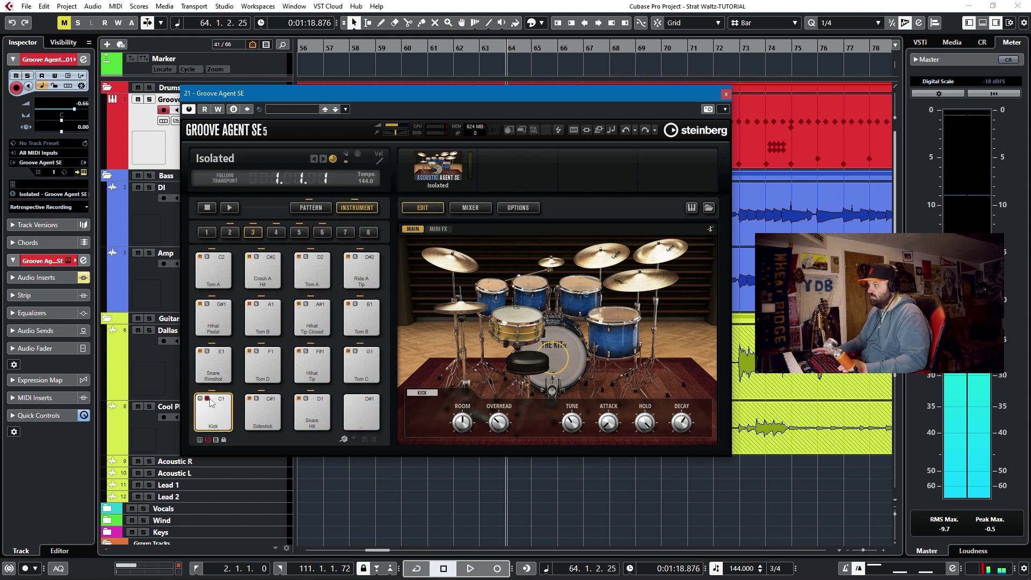
key("space")
key("space")
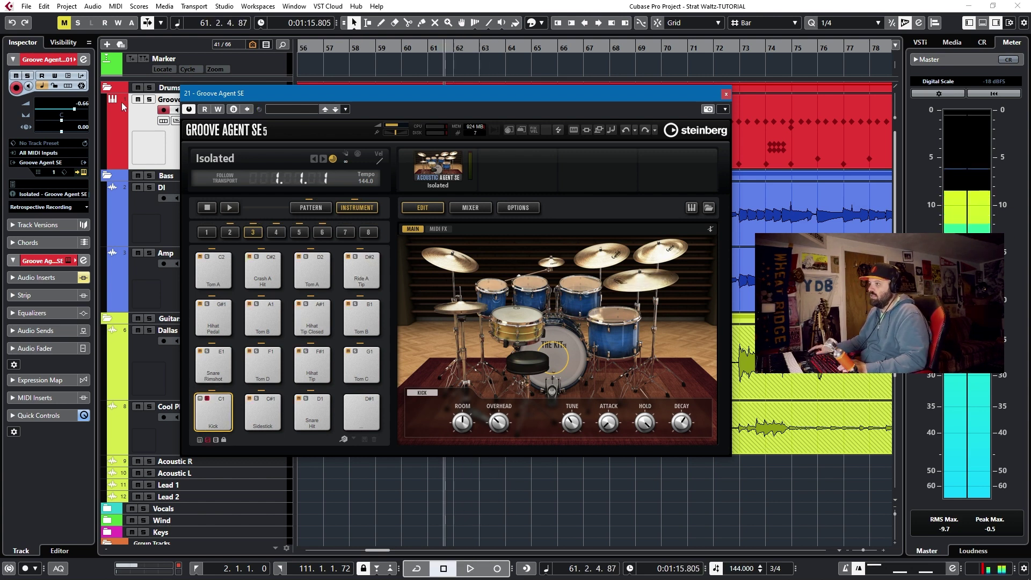
left_click(149, 99)
key("space")
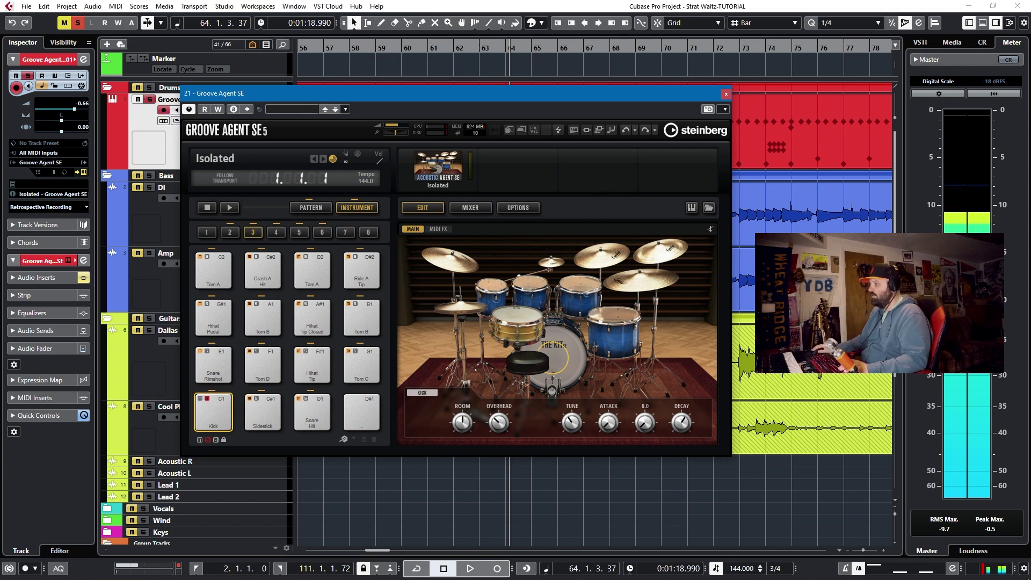
Step: Audition the soloed kick over several playback passes while checking its Hold and Decay
mouse_move(689, 426)
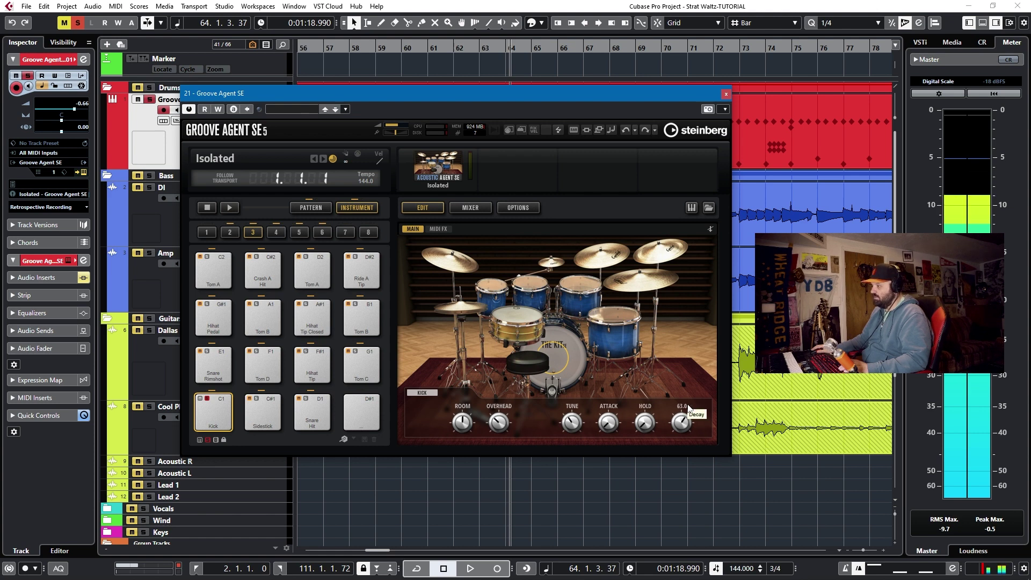
key("space")
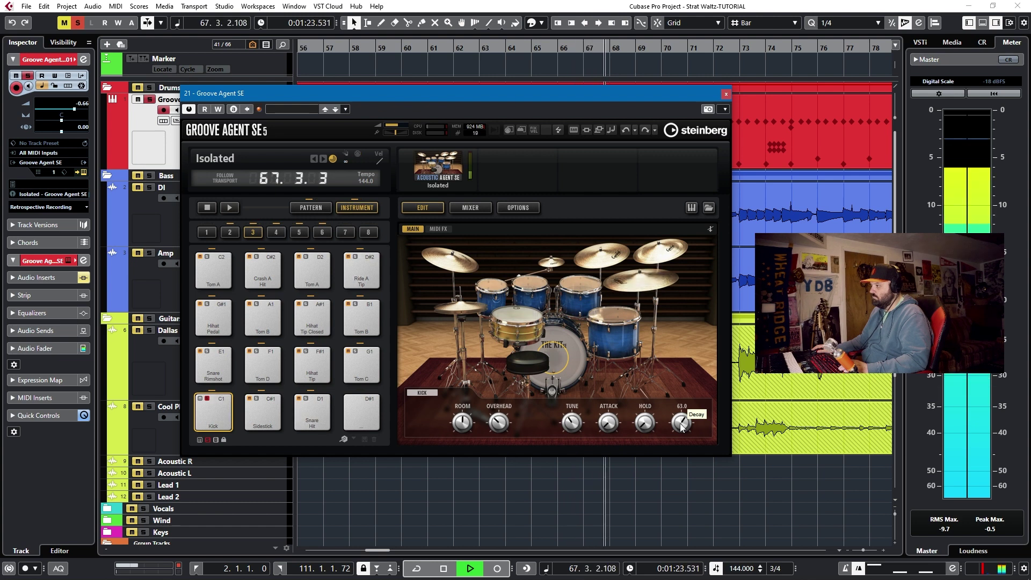
key("space")
key("space")
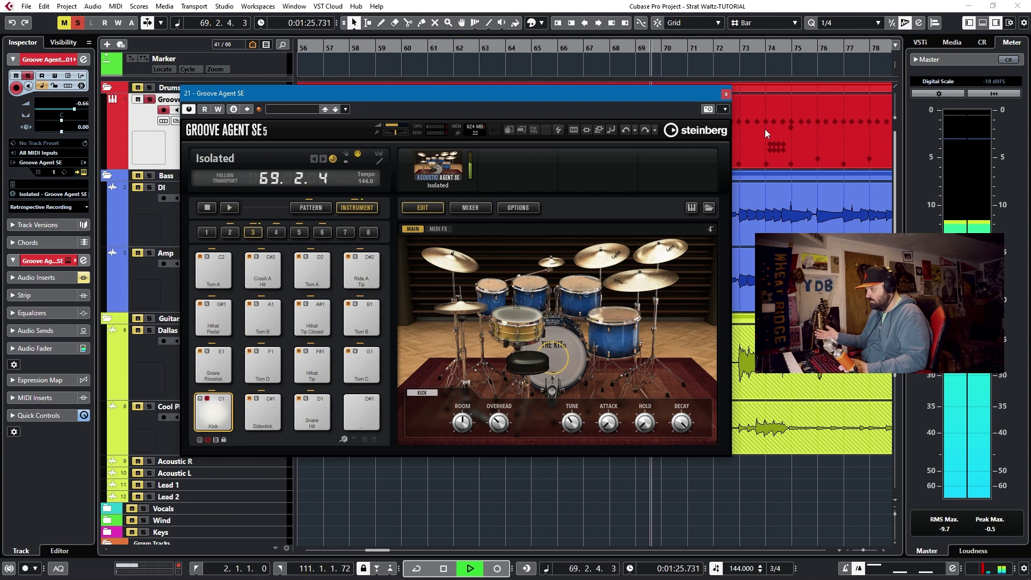
key("space")
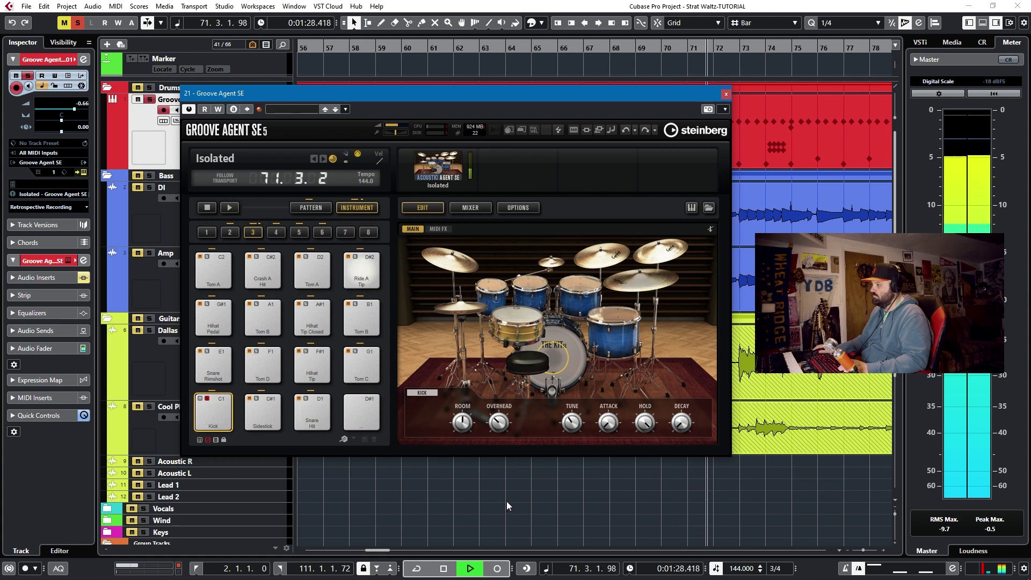
key("space")
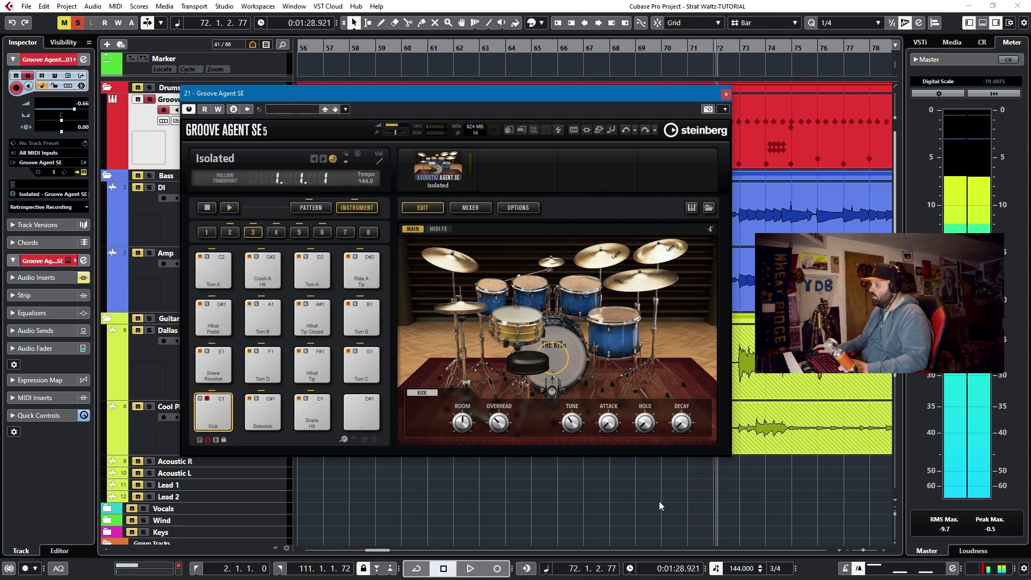
mouse_move(681, 413)
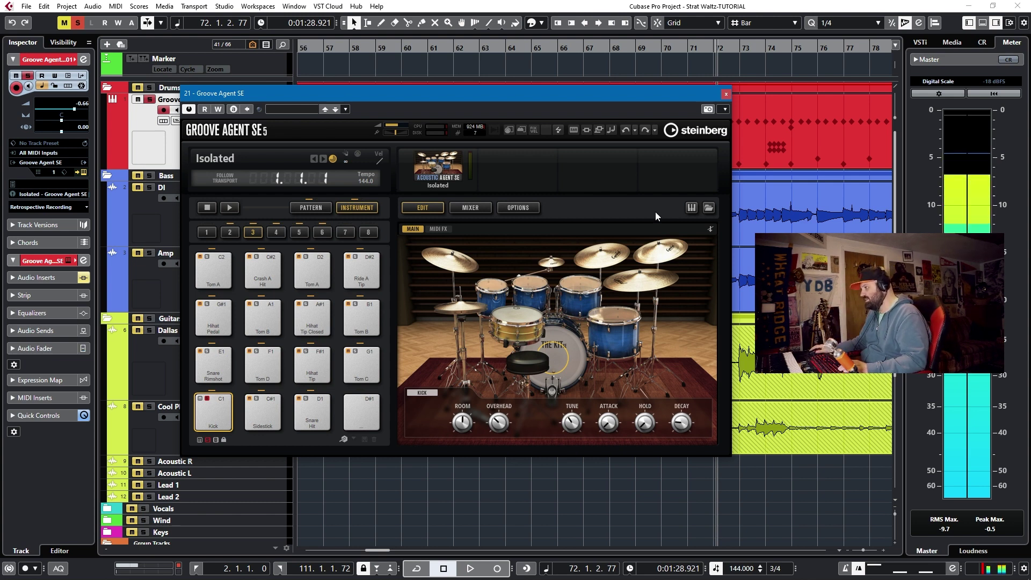
key("space")
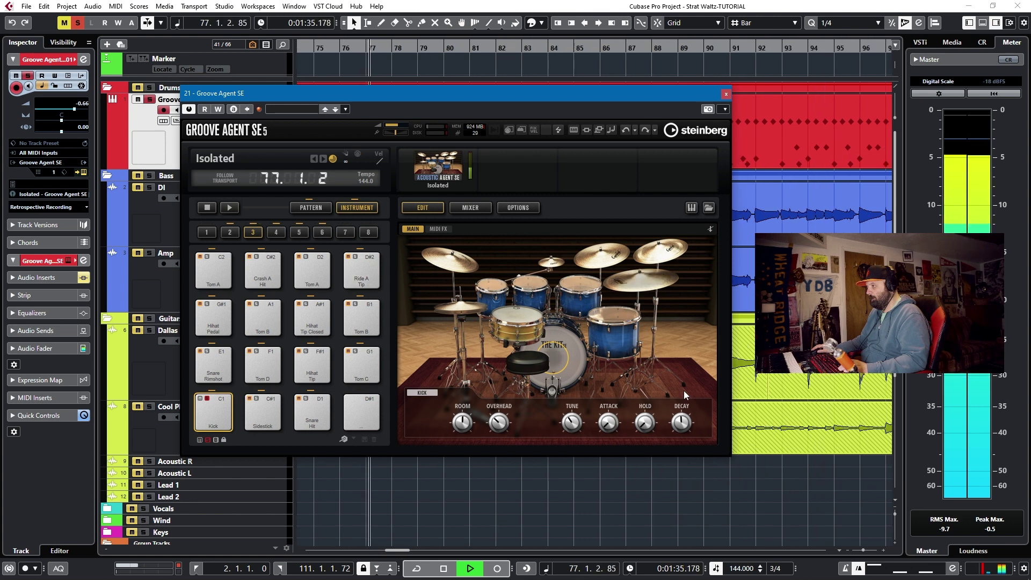
Step: Unsolo the Groove track and replay the kick from a few bars back
key("space")
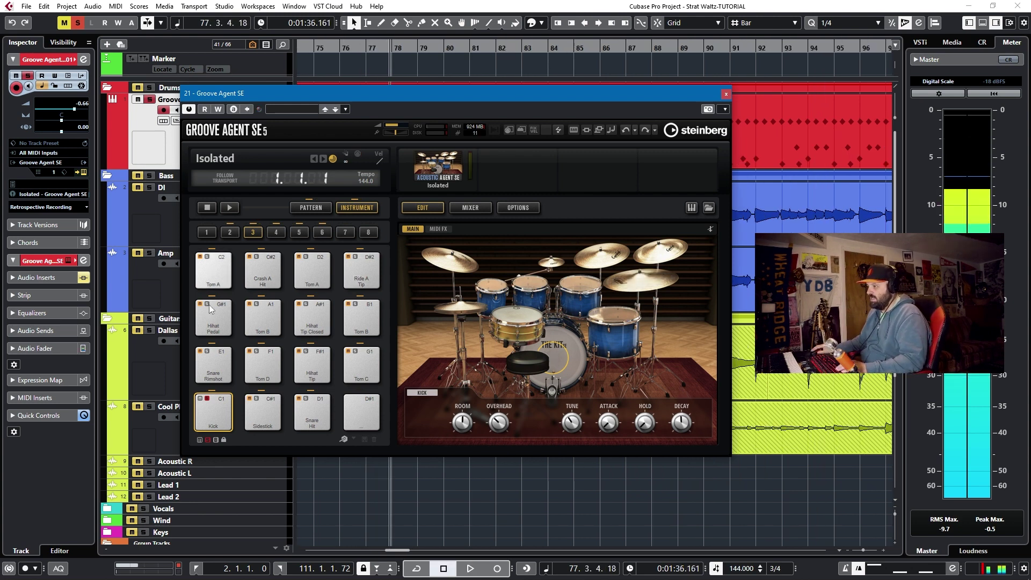
left_click(209, 401)
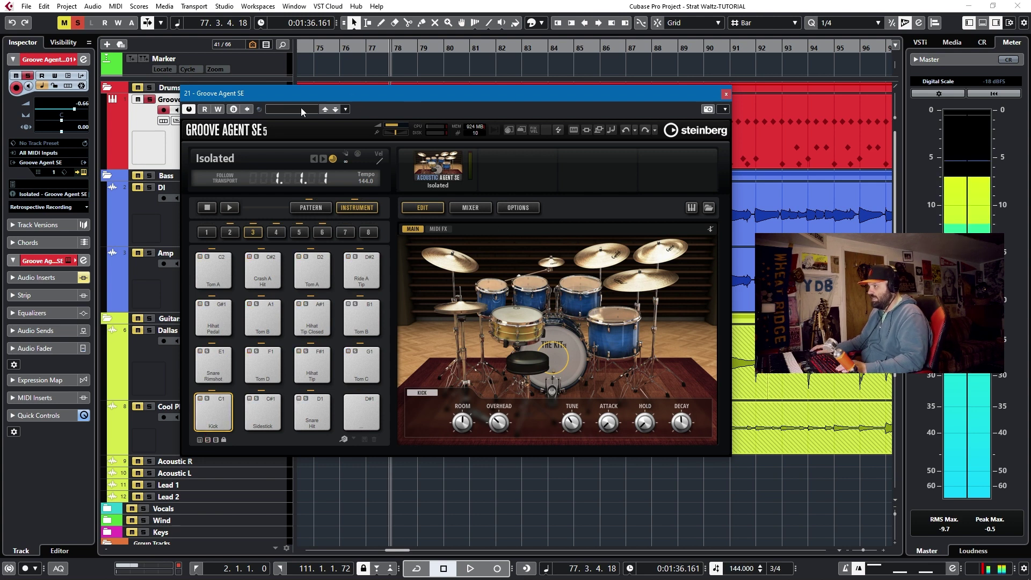
left_click(150, 101)
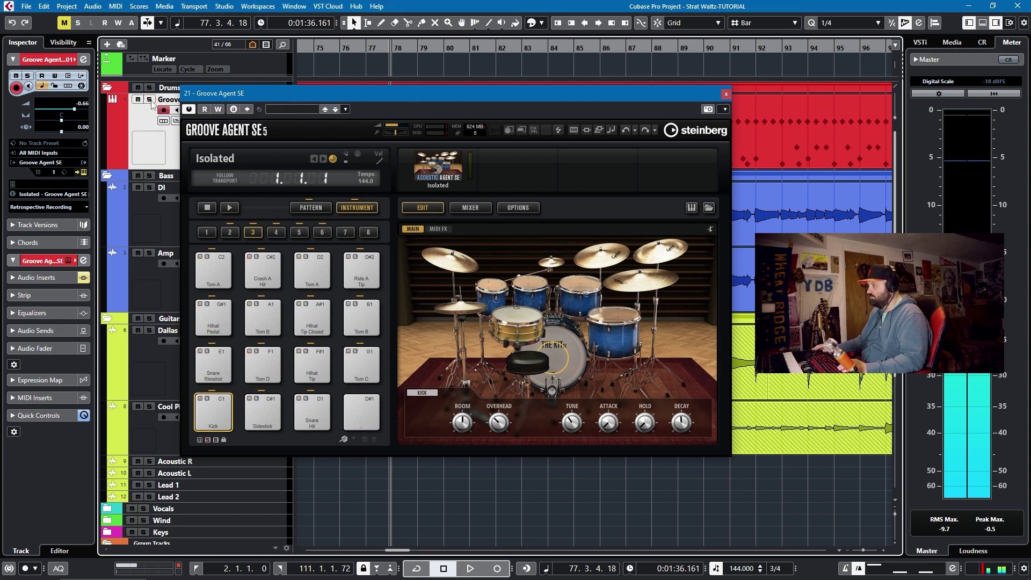
key("KP_0")
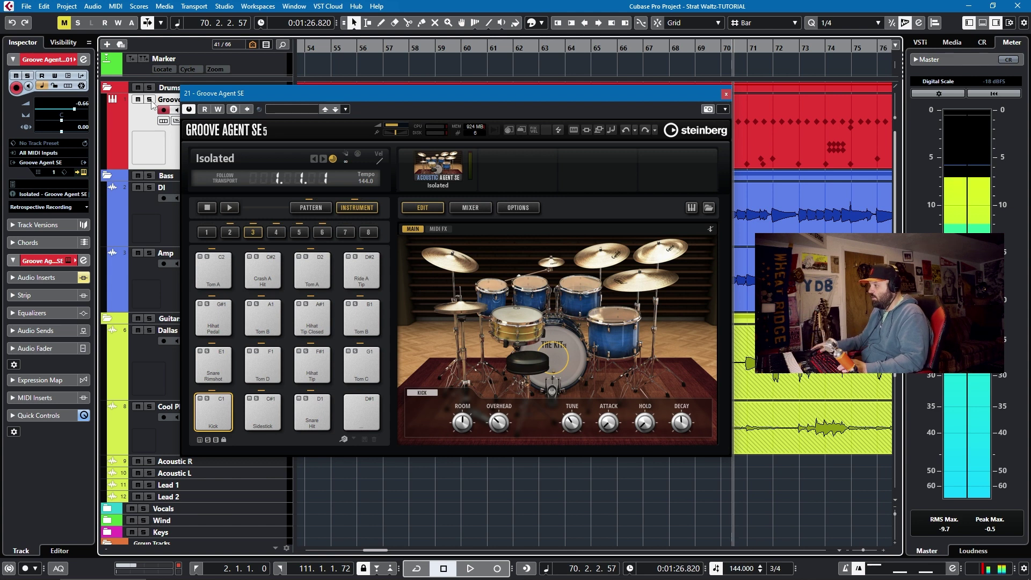
key("space")
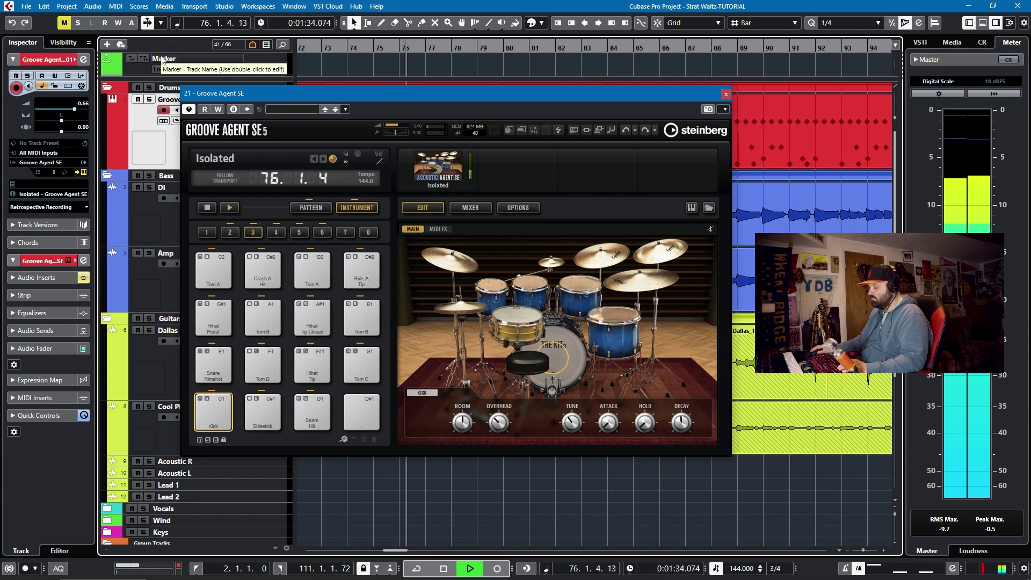
key("space")
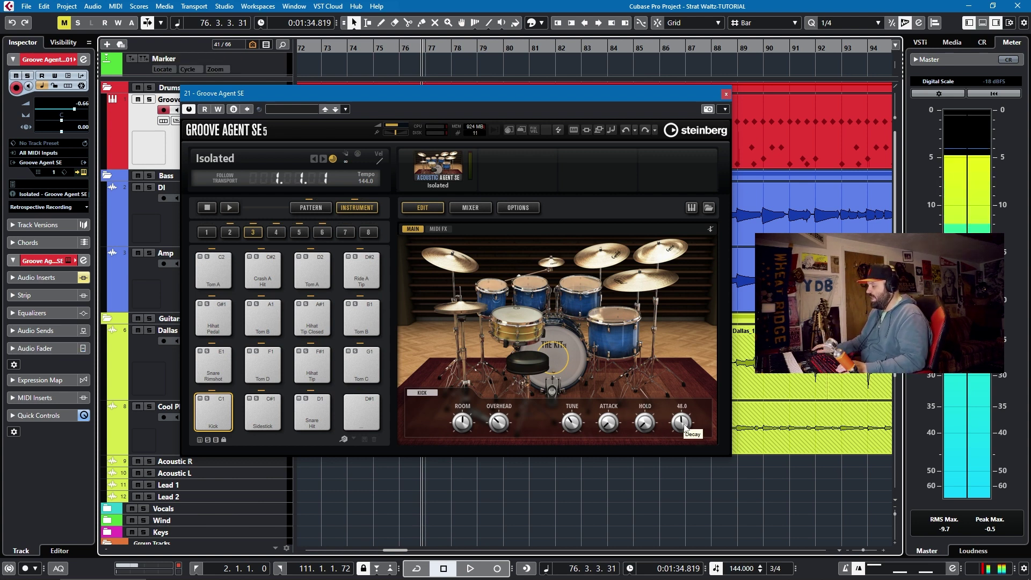
Step: Raise the kick's Hold to about 51.0 and audition it with the Kick pad soloed
left_click_drag(645, 429, 645, 386)
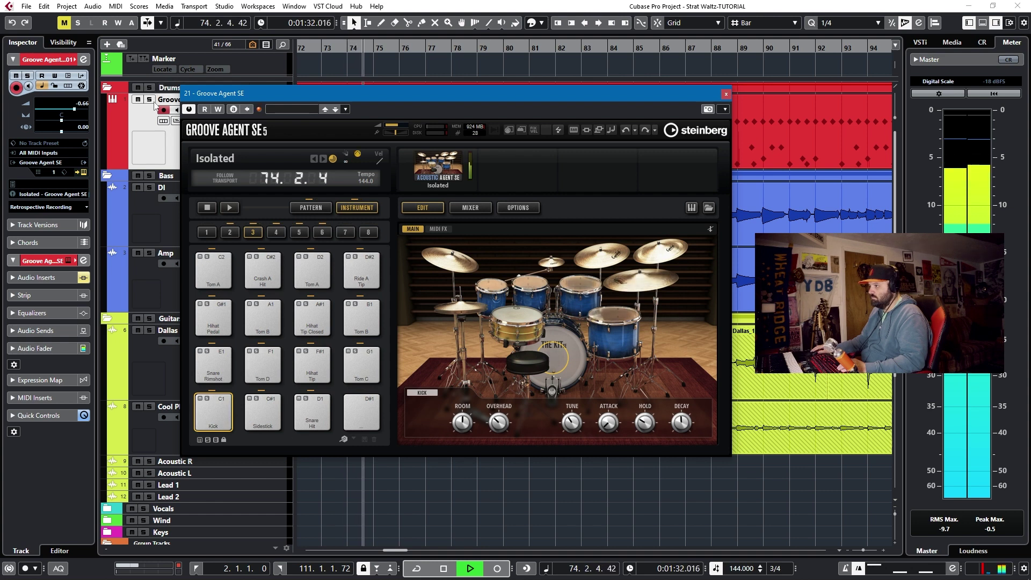
key("s")
left_click(207, 398)
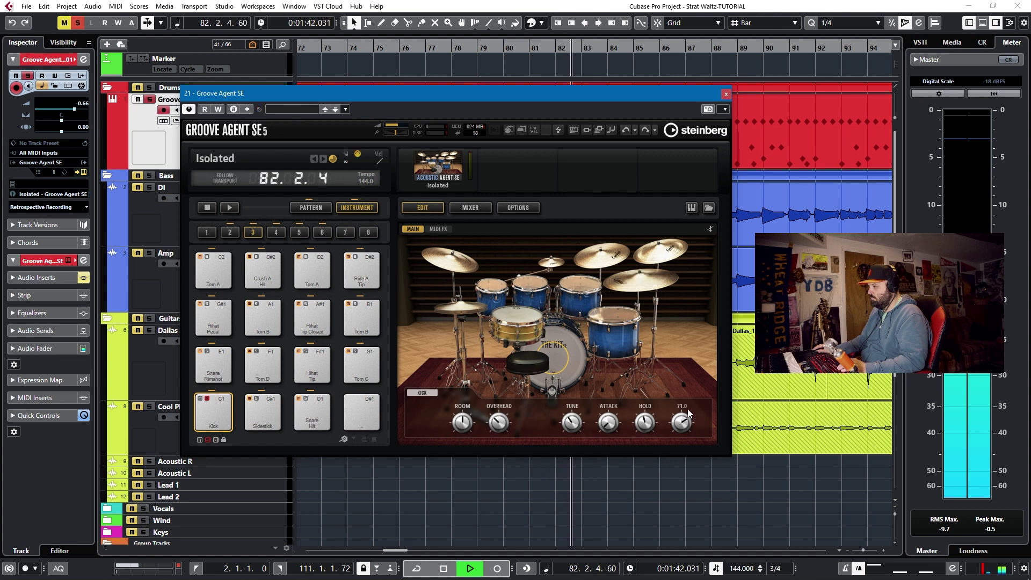
scroll(648, 426, "up", 5)
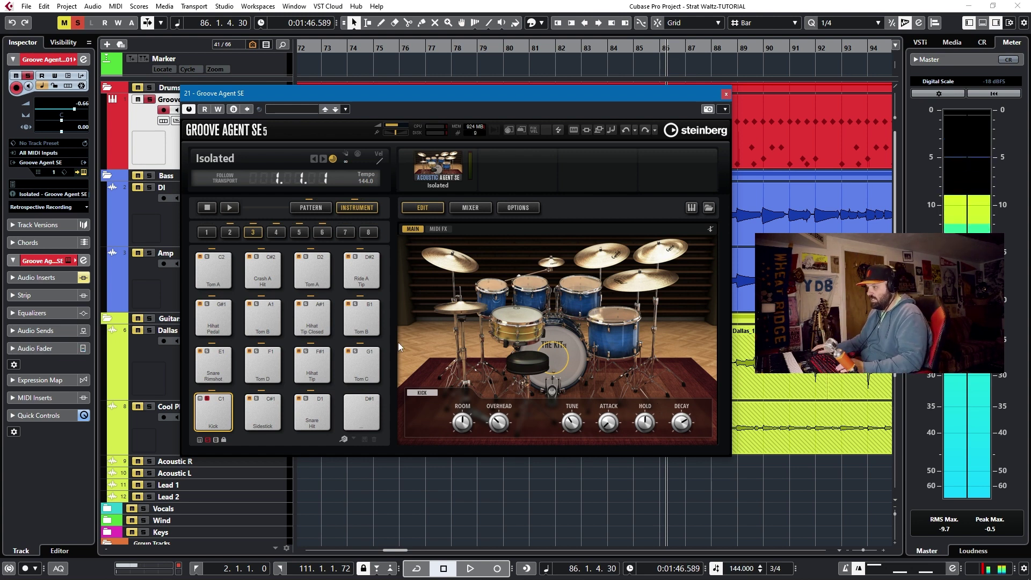
Step: Select Snare Hit and lower its Decay to 58.5 while the song plays back
left_click(307, 402)
key("space")
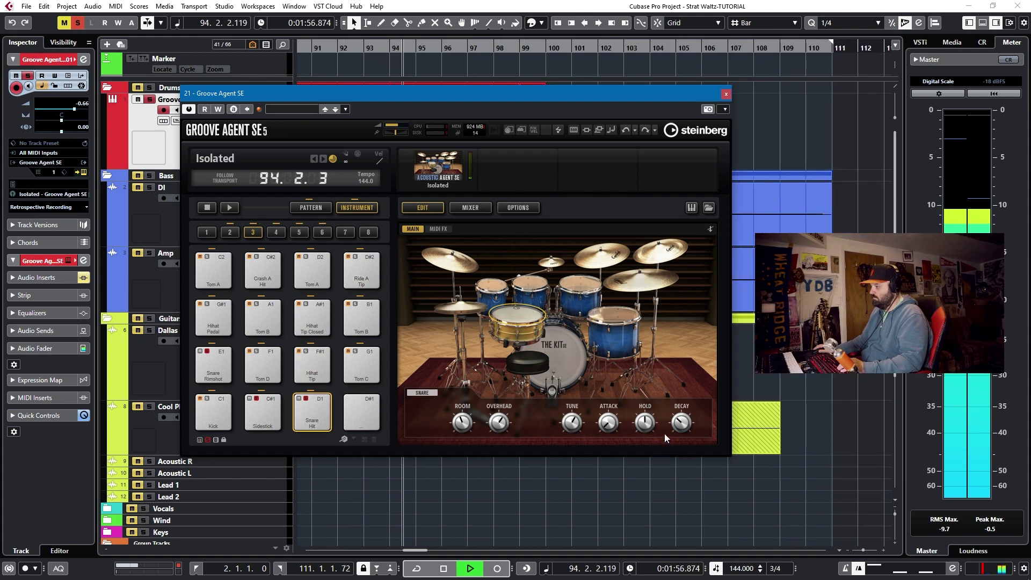
key("space")
key("space")
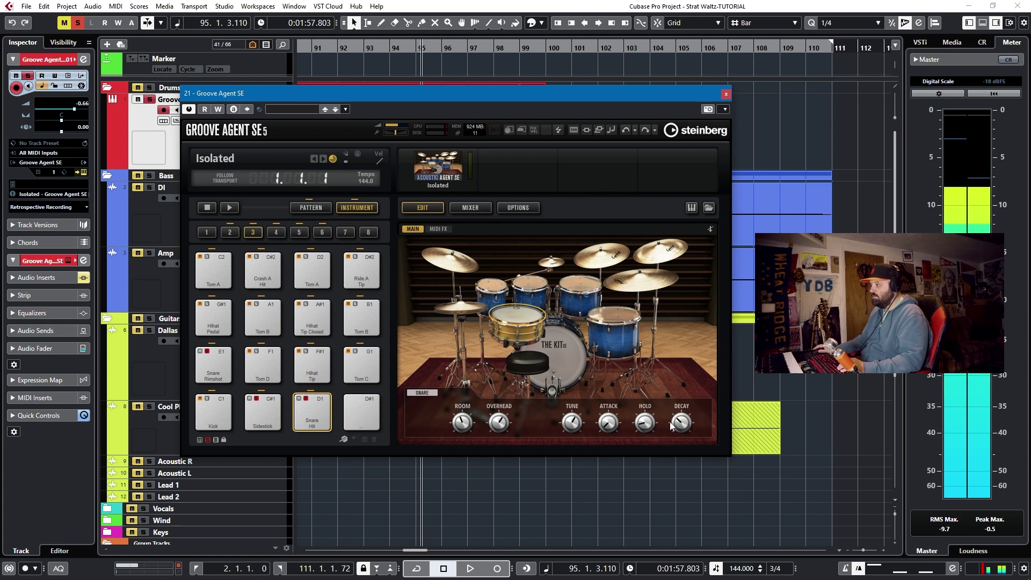
scroll(673, 432, "down", 3)
key("space")
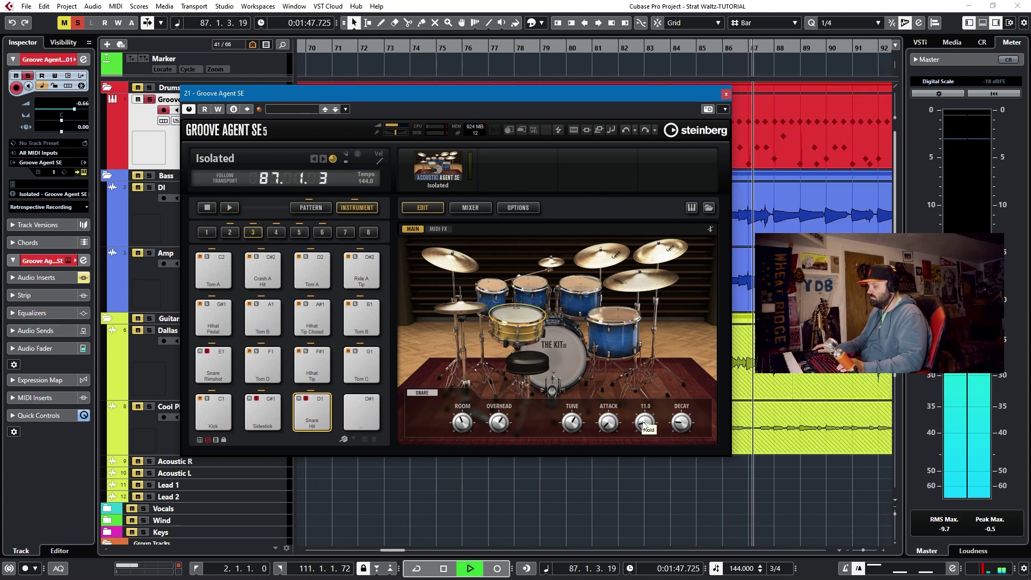
mouse_move(646, 413)
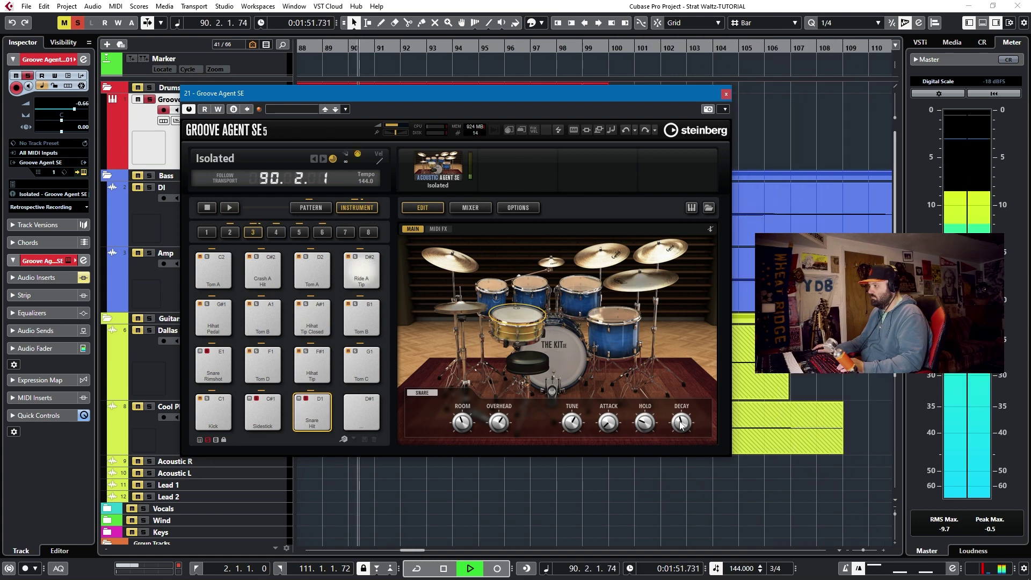
mouse_move(686, 402)
left_click_drag(685, 400, 680, 436)
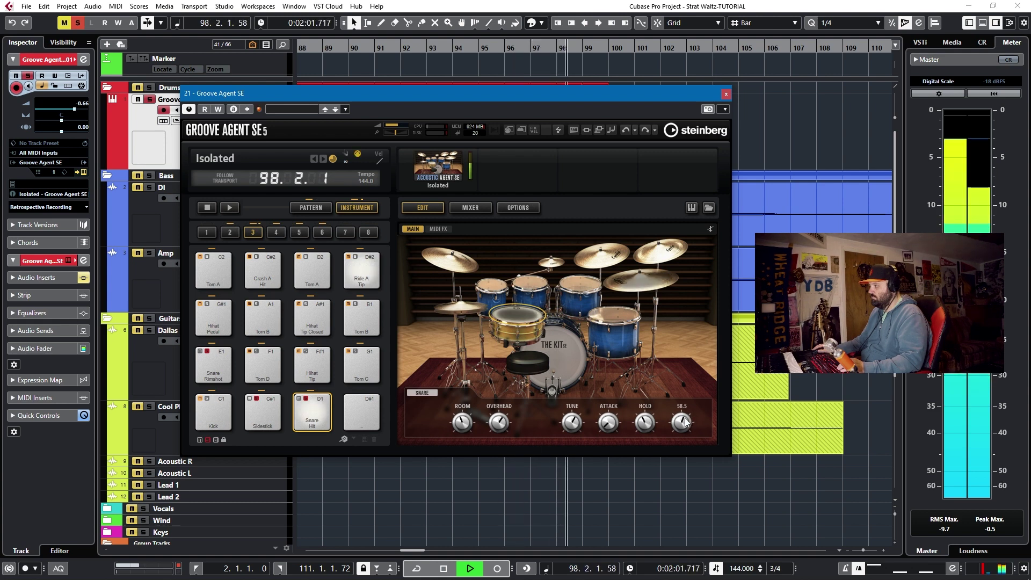
key("space")
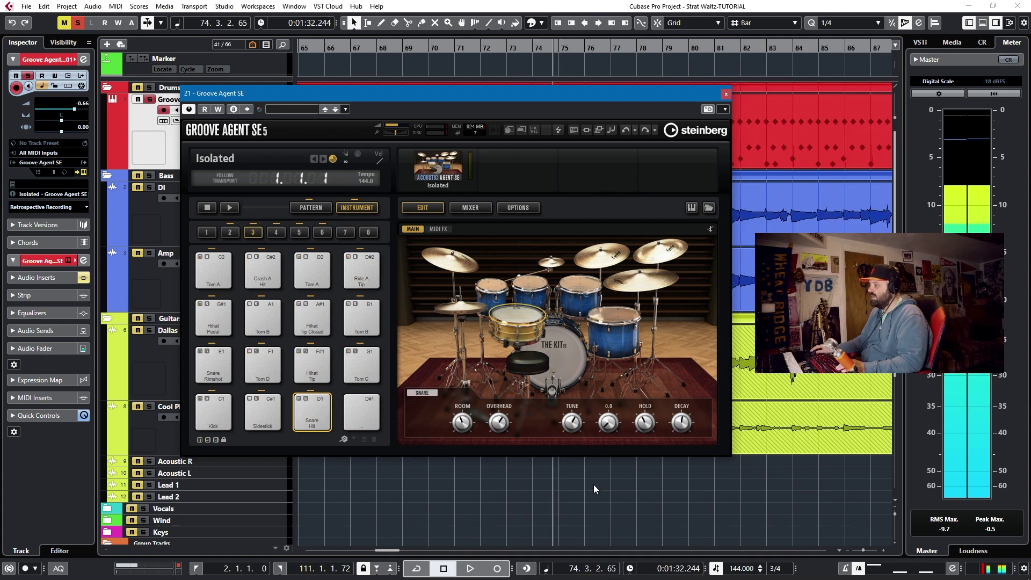
Step: Adjust the snare's Attack to around 57.0, comparing it over several playback passes
key("KP_Subtract")
left_click(312, 416)
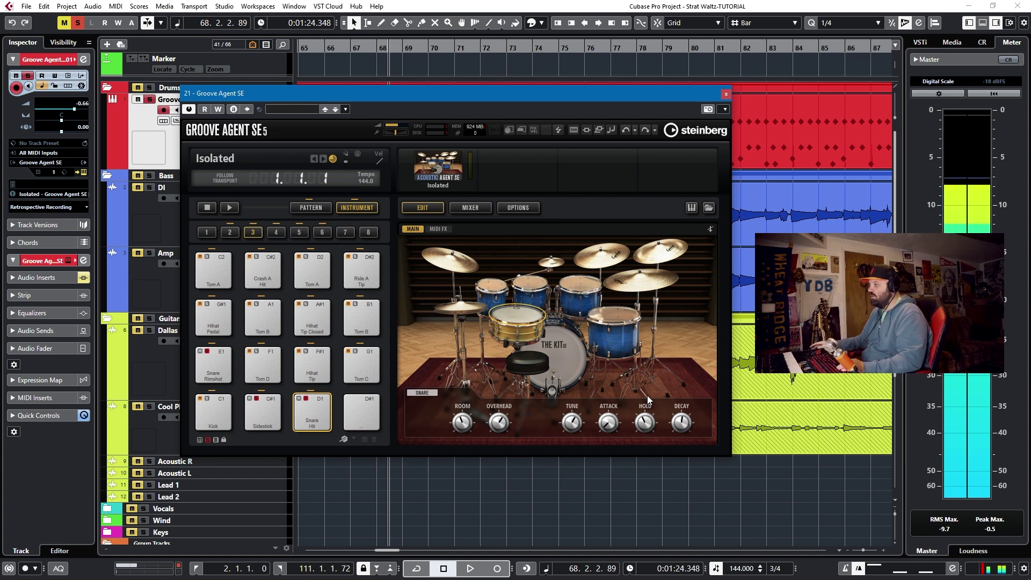
key("space")
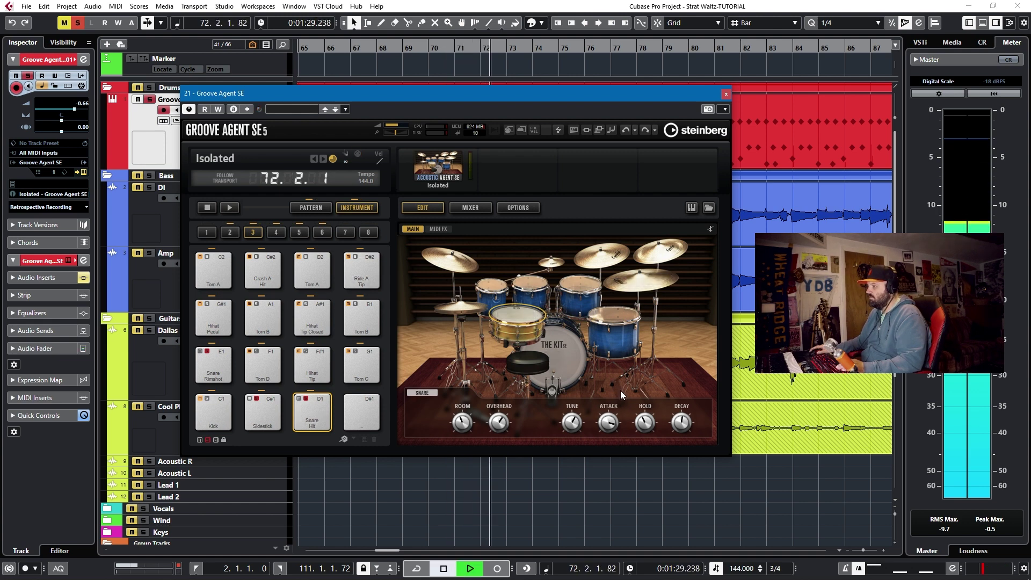
left_click_drag(609, 423, 608, 443)
key("space")
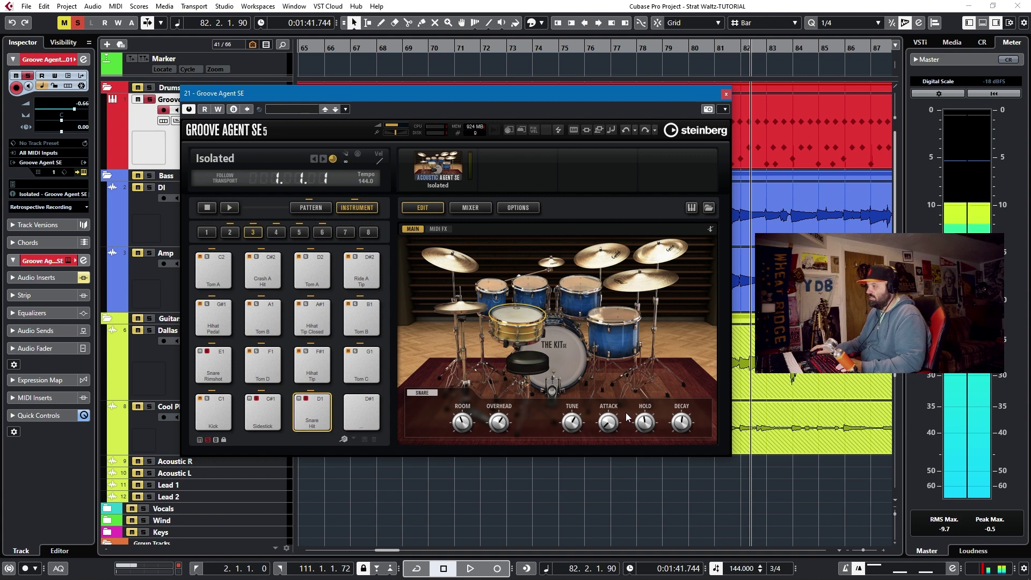
key("space")
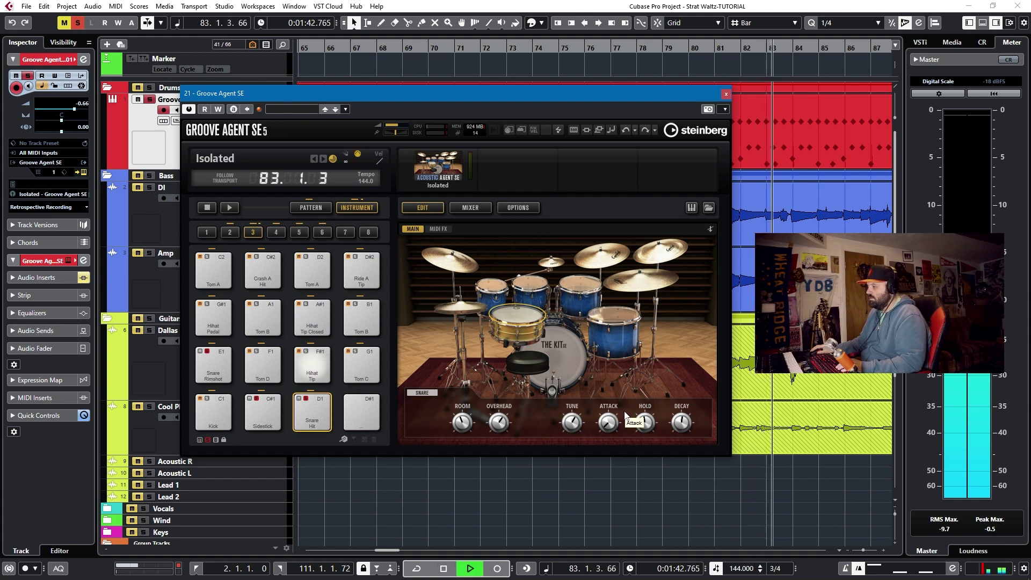
key("space")
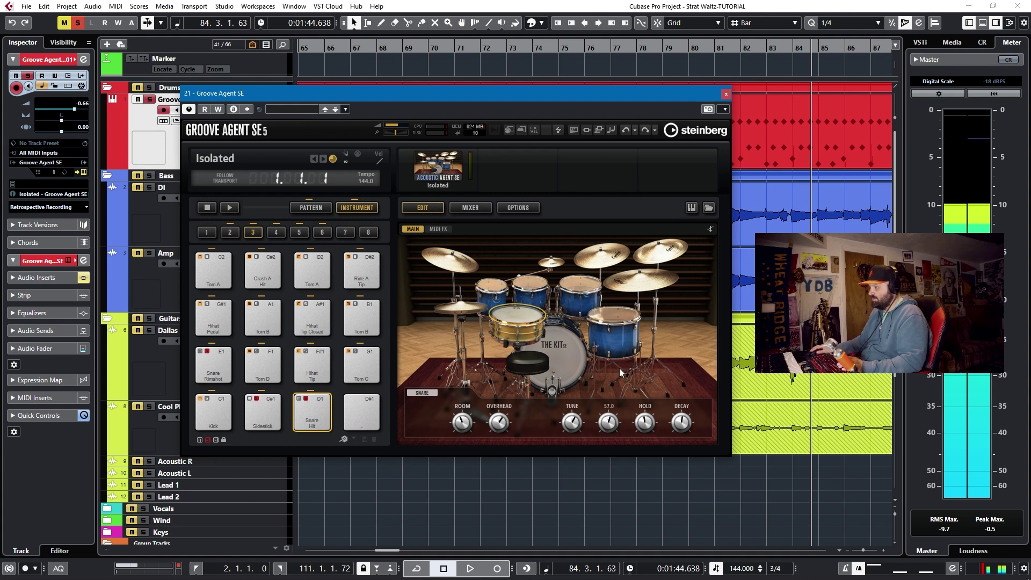
key("space")
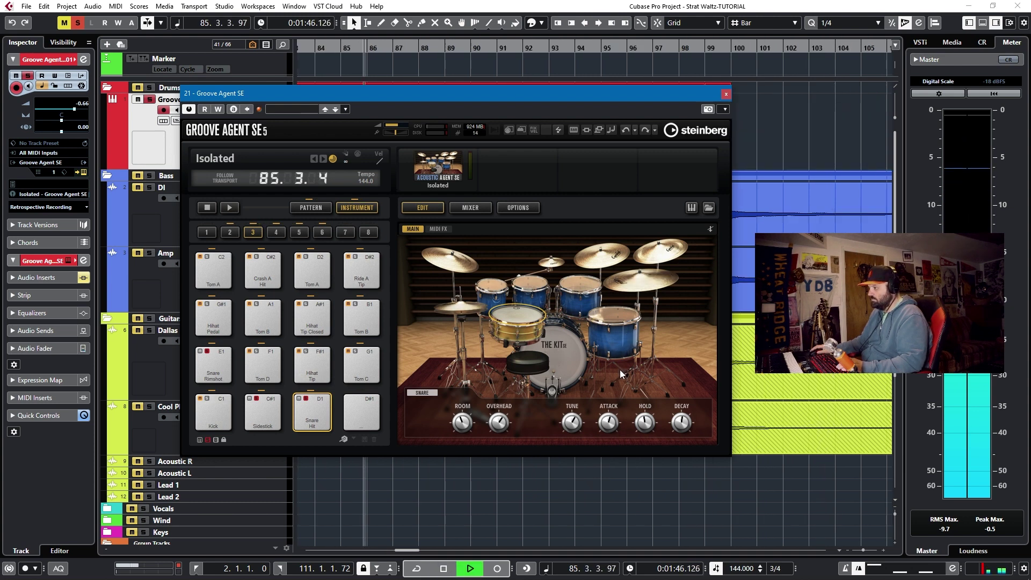
key("space")
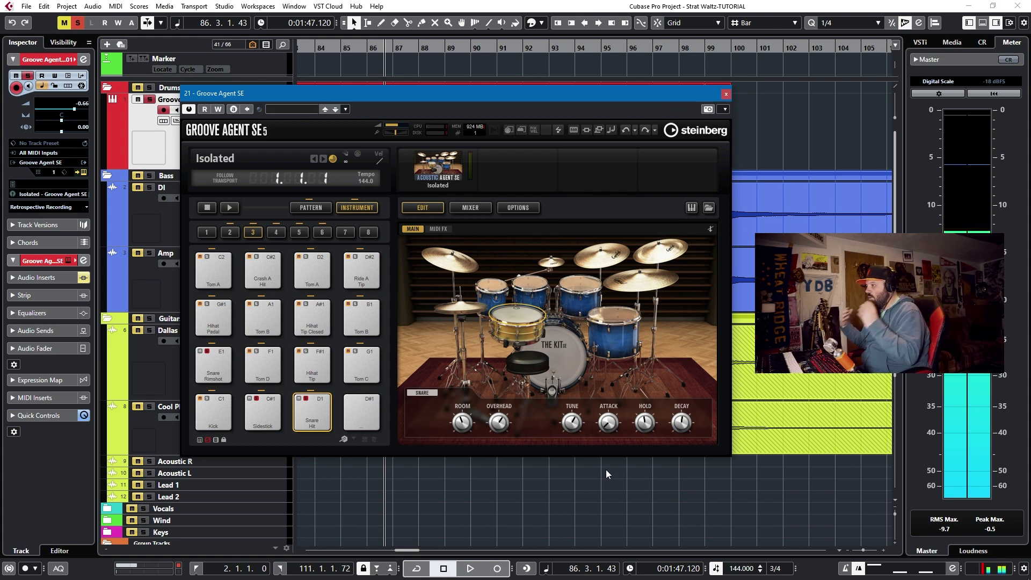
Step: View the kit's mixer page, close Groove Agent SE, and open the MixConsole with F3
left_click(471, 207)
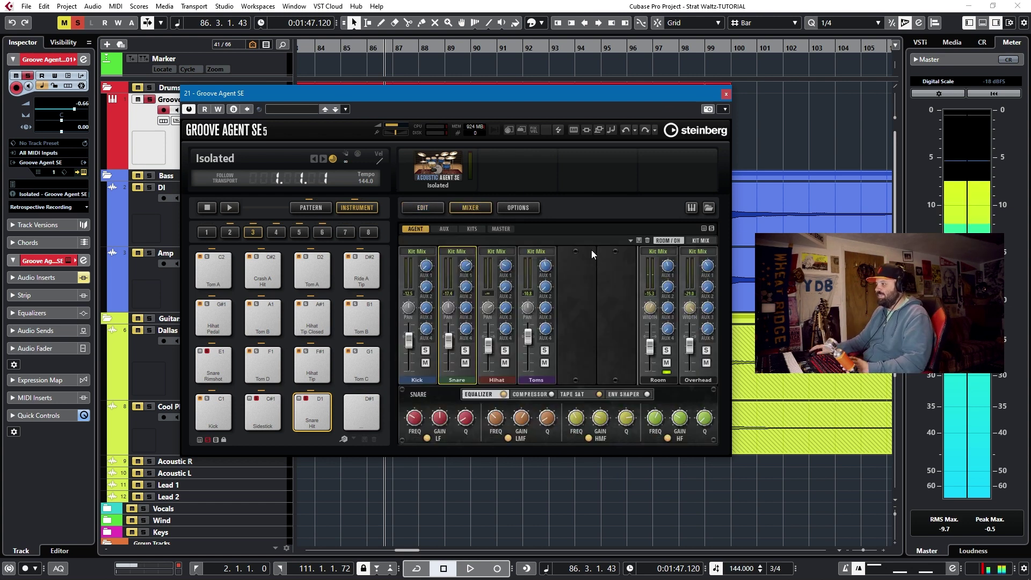
left_click(727, 95)
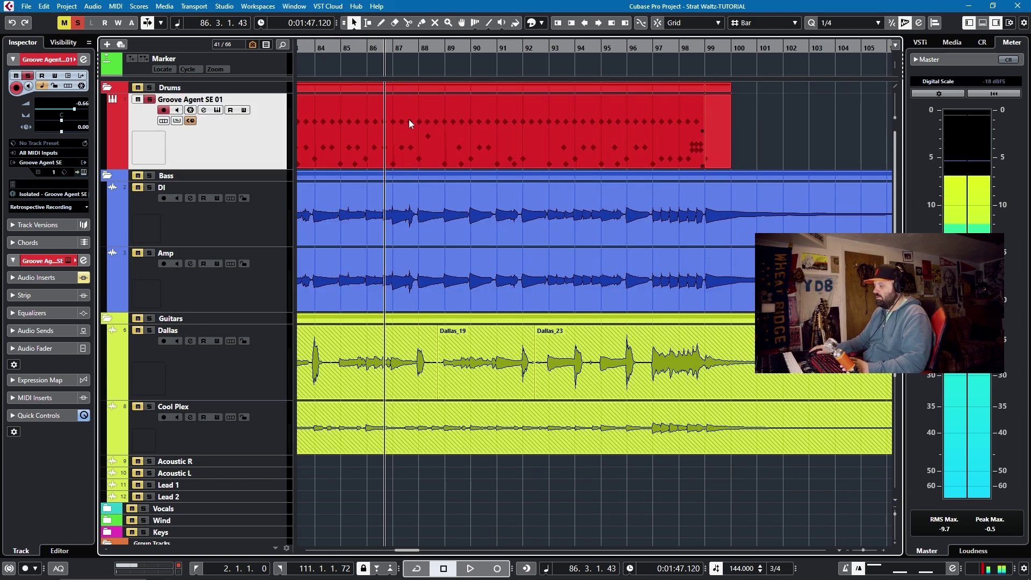
key("F3")
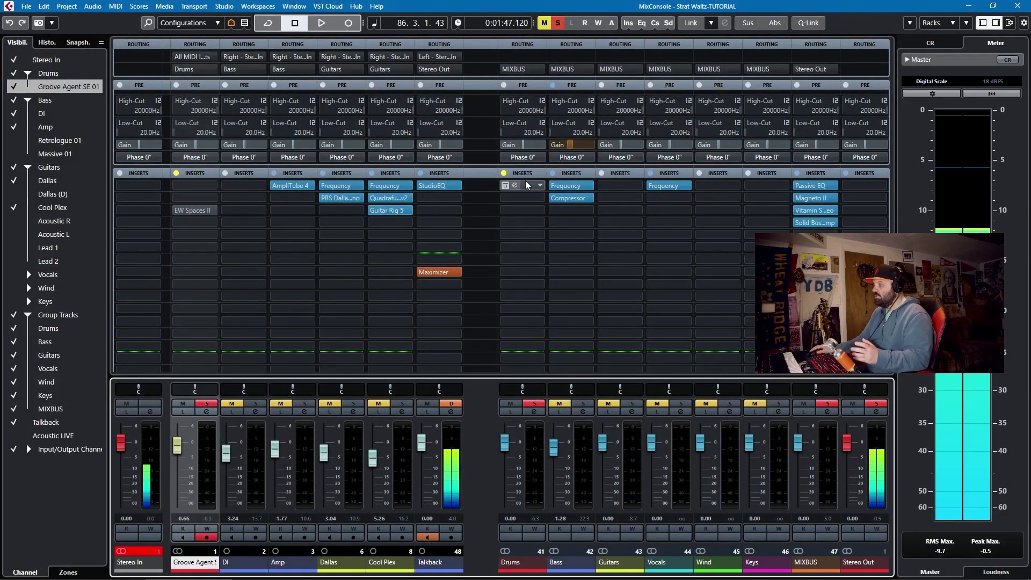